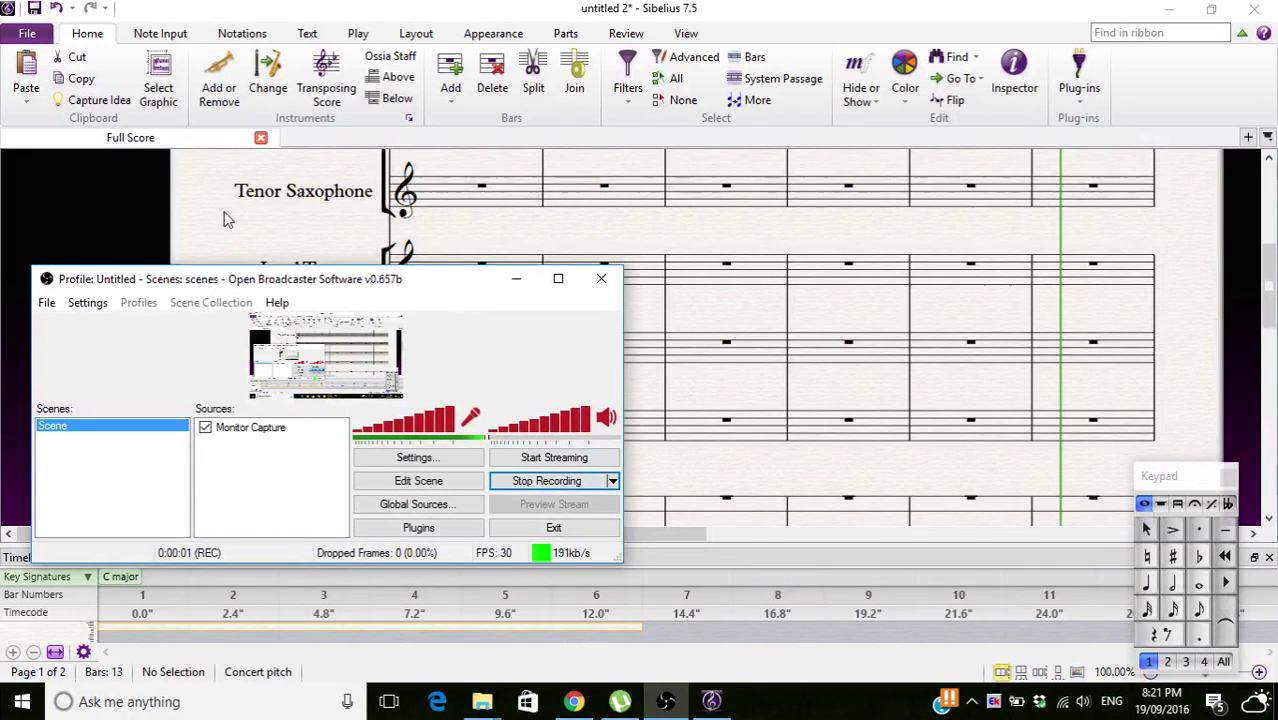
Step: Look through the full score's instrument staves from Flute/Sax down to Piano
left_click(222, 213)
scroll(220, 214, "down", 3)
scroll(220, 214, "down", 3)
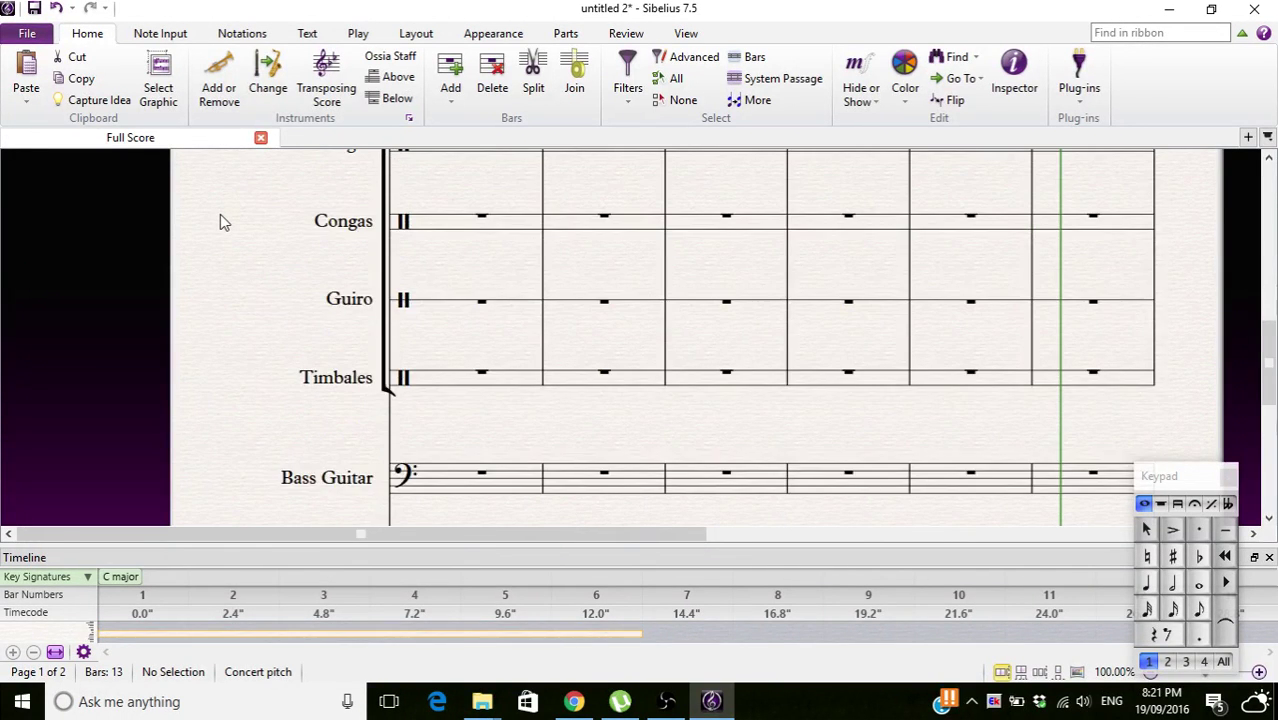
scroll(219, 209, "down", 3)
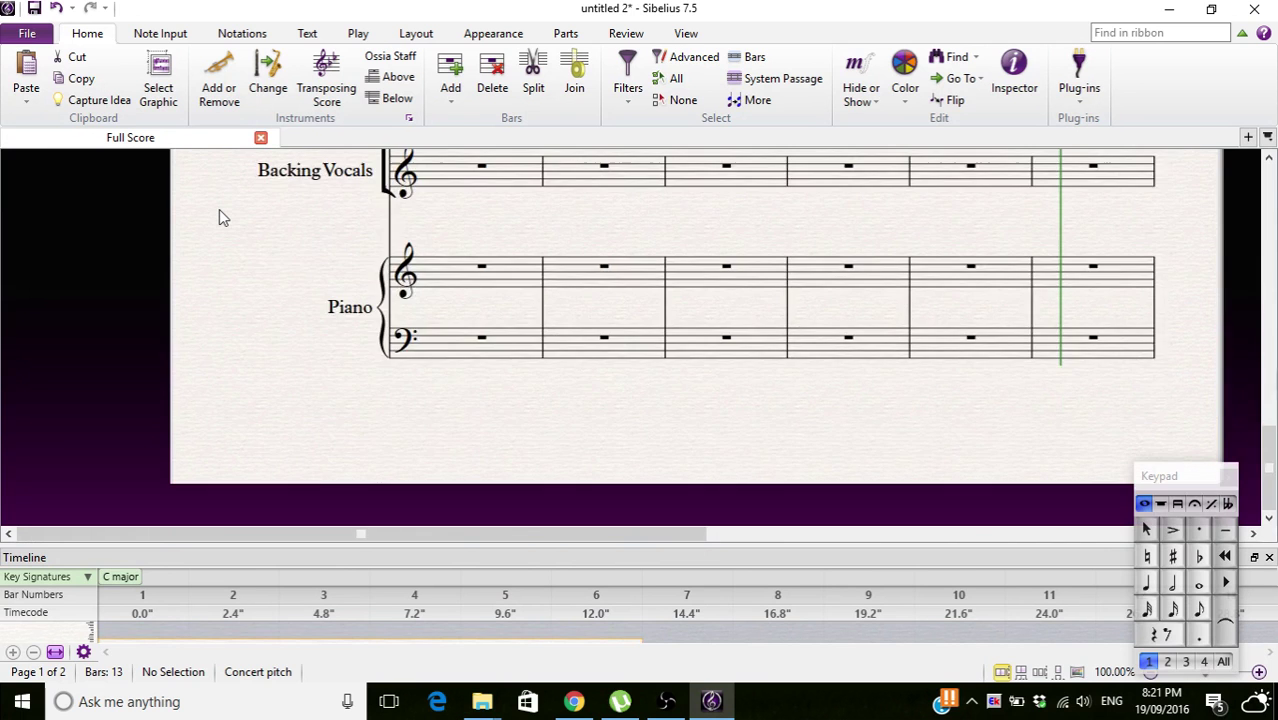
scroll(219, 209, "up", 6)
scroll(219, 209, "up", 3)
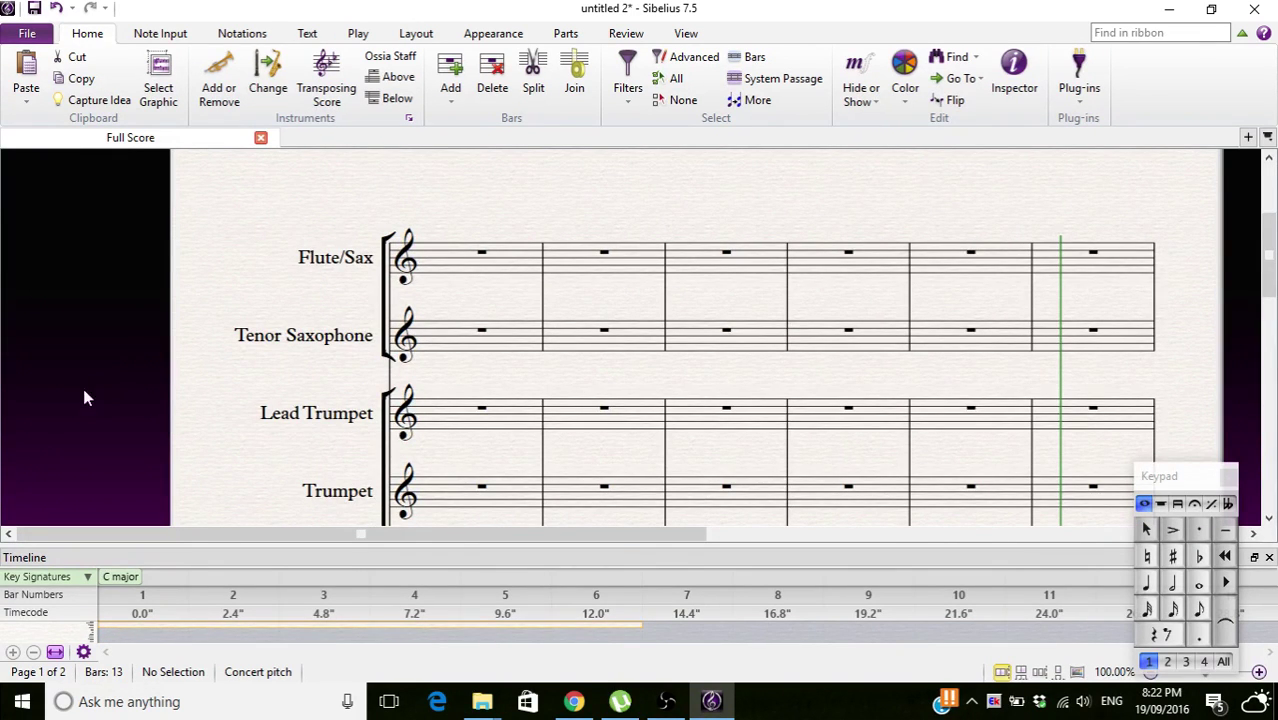
left_click_drag(485, 200, 426, 238)
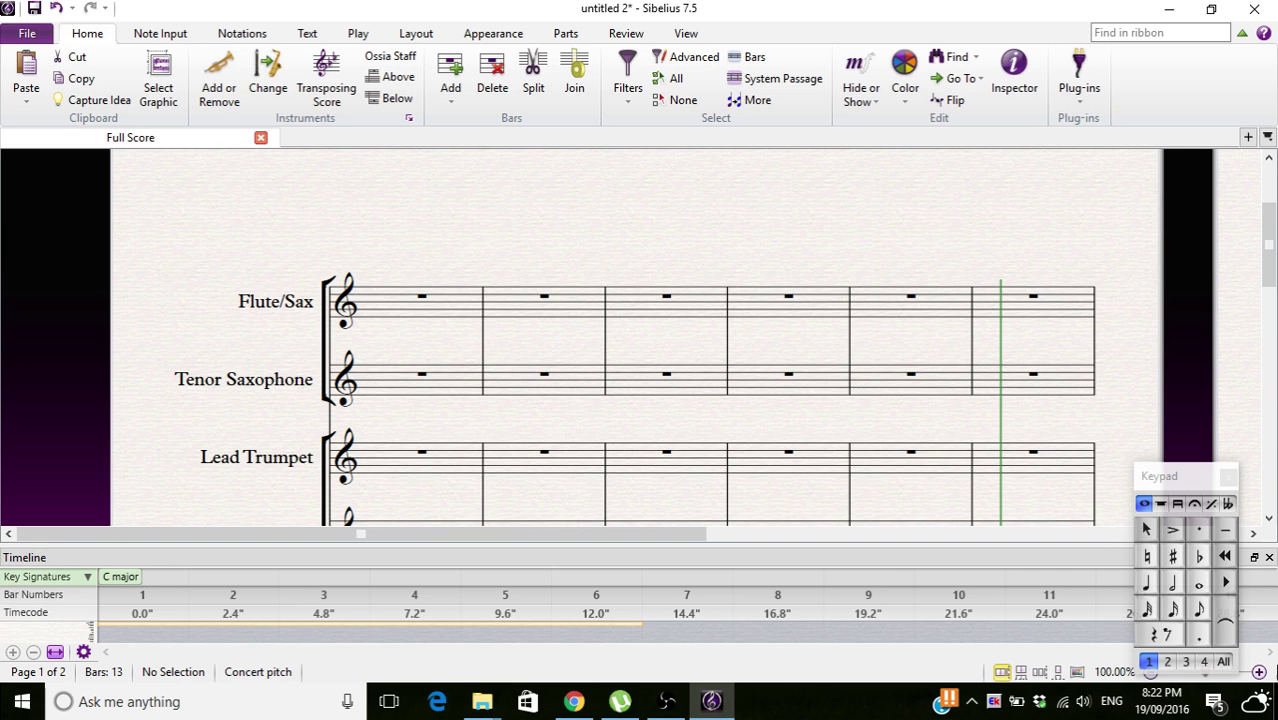
Step: Enter a run of eighth notes, some stacked as chords, on the Lead Trumpet staff in bars 2 to 4
left_click(1203, 611)
scroll(465, 467, "down", 5)
scroll(463, 468, "up", 5)
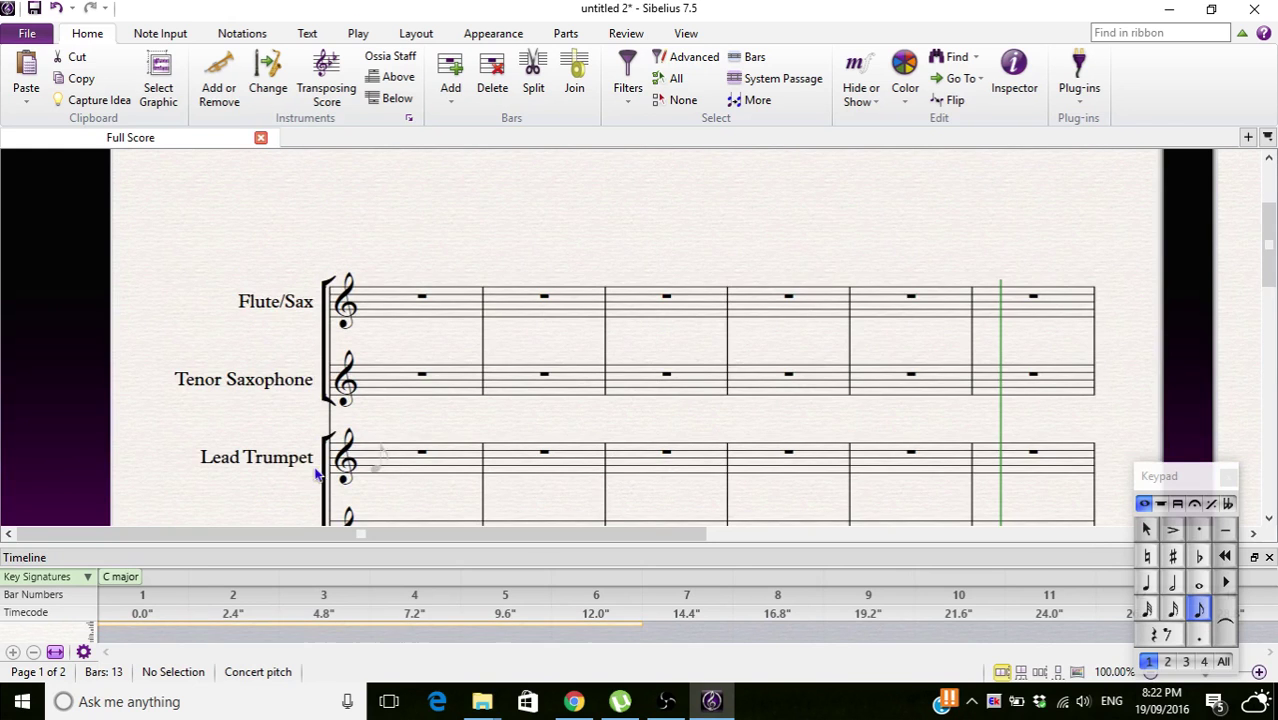
left_click(500, 468)
left_click(516, 465)
left_click(519, 450)
left_click(544, 446)
left_click(563, 443)
left_click(587, 454)
left_click(590, 450)
left_click(590, 458)
left_click(628, 447)
left_click(655, 441)
left_click(685, 455)
left_click(718, 455)
left_click(752, 461)
left_click(785, 465)
left_click(797, 462)
left_click(824, 443)
left_click(852, 457)
left_click(890, 461)
left_click(924, 460)
left_click(836, 450)
left_click(865, 458)
left_click(892, 450)
left_click(927, 458)
left_click(957, 465)
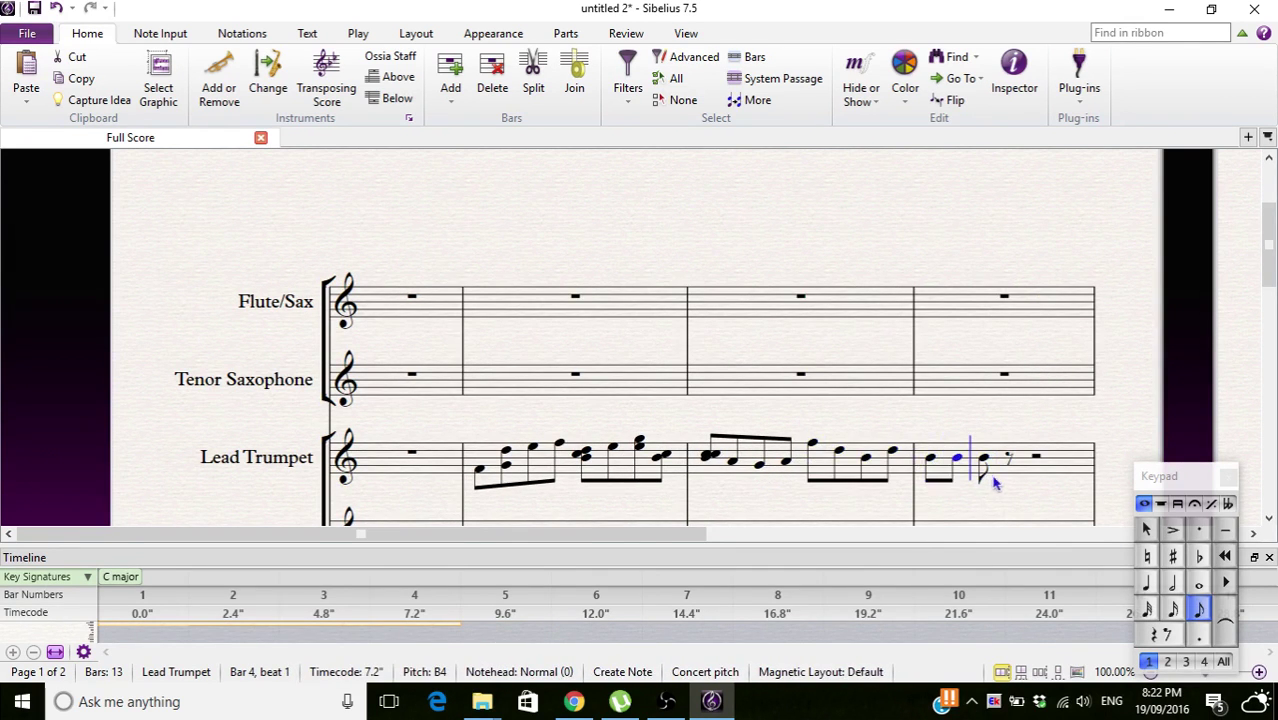
Step: Leave note entry and play back the Lead Trumpet passage from the first note of bar 2
key("Escape")
left_click(470, 476)
left_click(480, 472)
key("p")
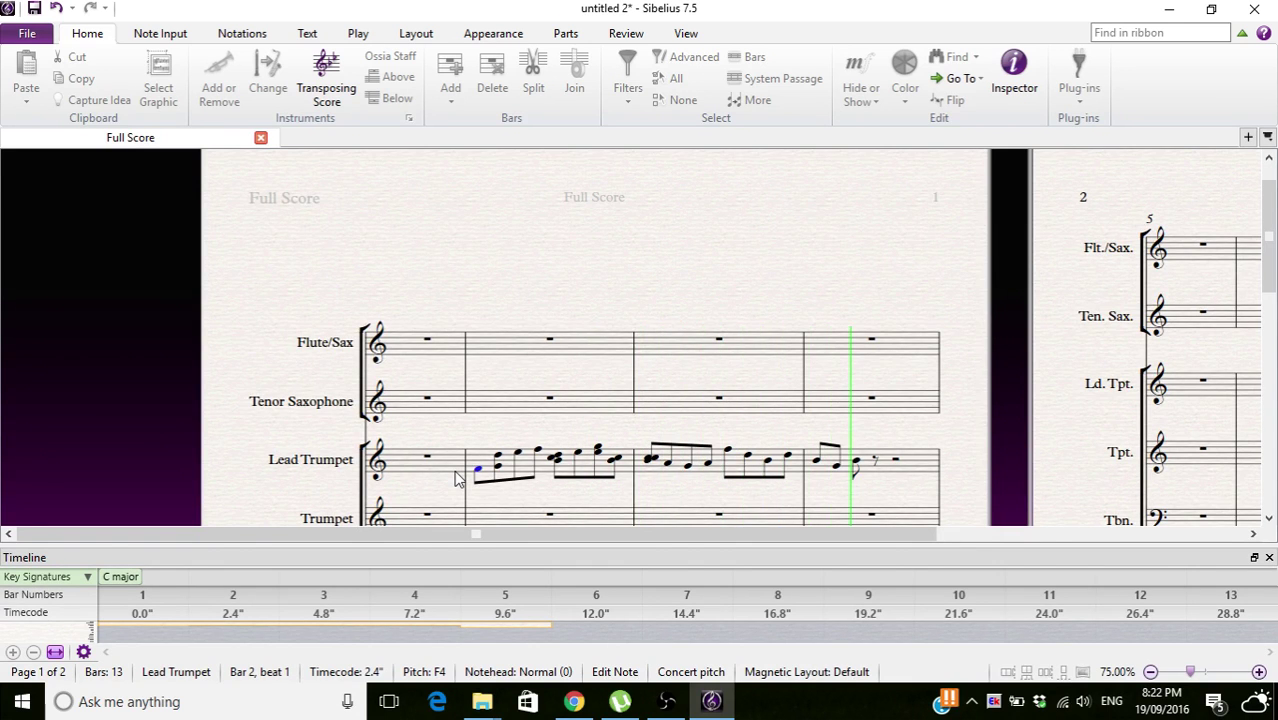
key("space")
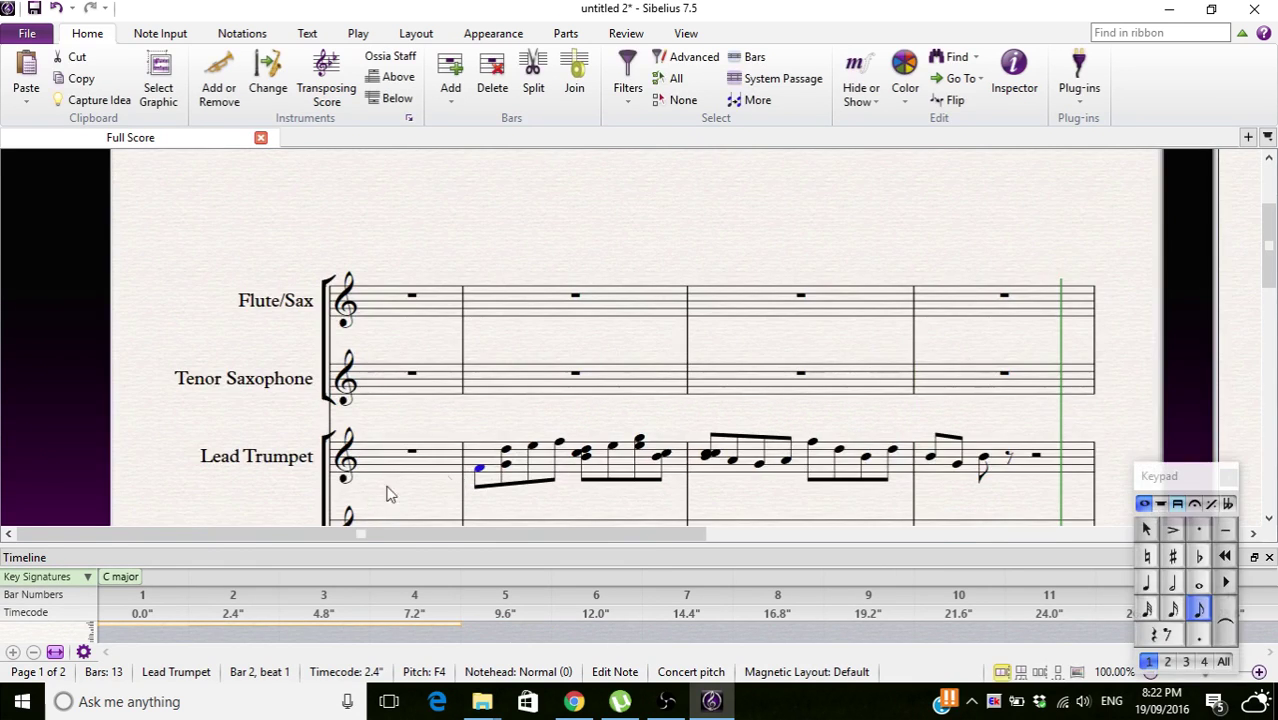
left_click_drag(1020, 440, 143, 120)
key("shift+alt+a")
left_click_drag(259, 472, 224, 203)
left_click_drag(157, 371, 86, 569)
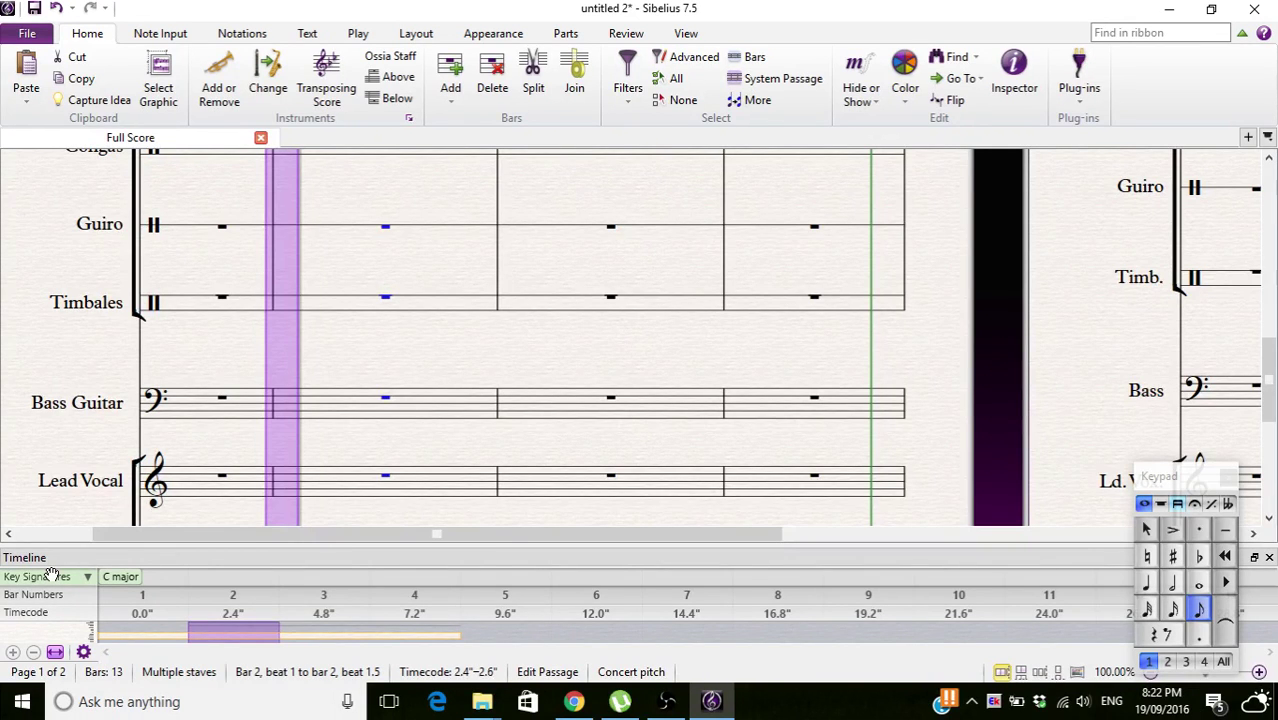
left_click_drag(51, 573, 67, 578)
Step: Enter scattered quarter notes, some stacked as chords, on the Lead Trumpet staff in bars 5 to 8
left_click_drag(868, 165, 215, 505)
left_click(573, 338)
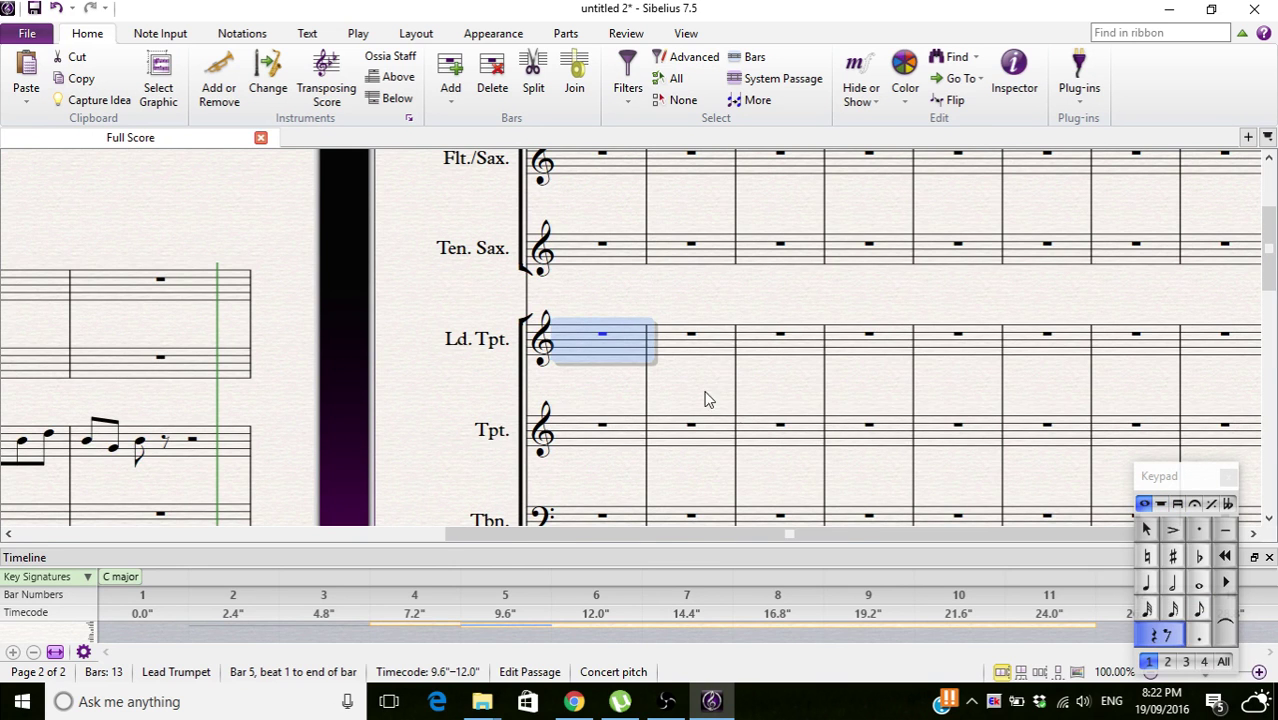
key("4")
key("Escape")
left_click(1150, 585)
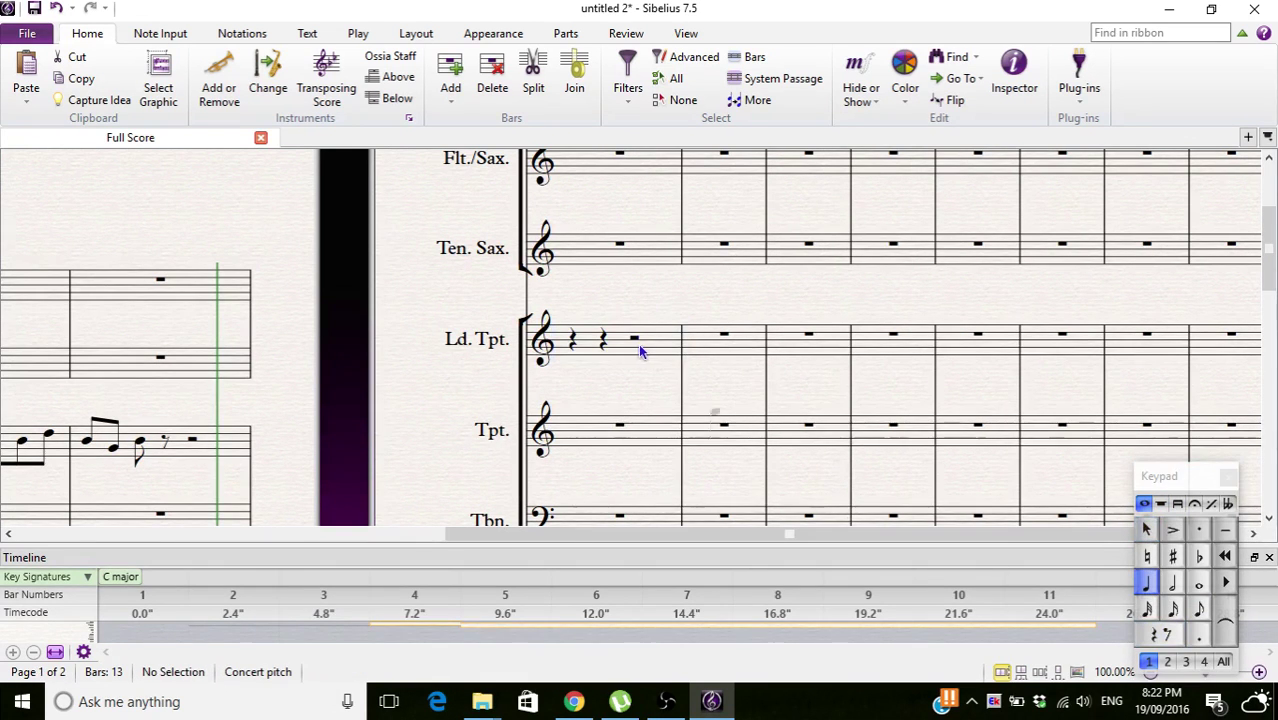
left_click(635, 343)
left_click(705, 316)
left_click(560, 350)
left_click(484, 347)
left_click(618, 345)
left_click(615, 336)
left_click(614, 298)
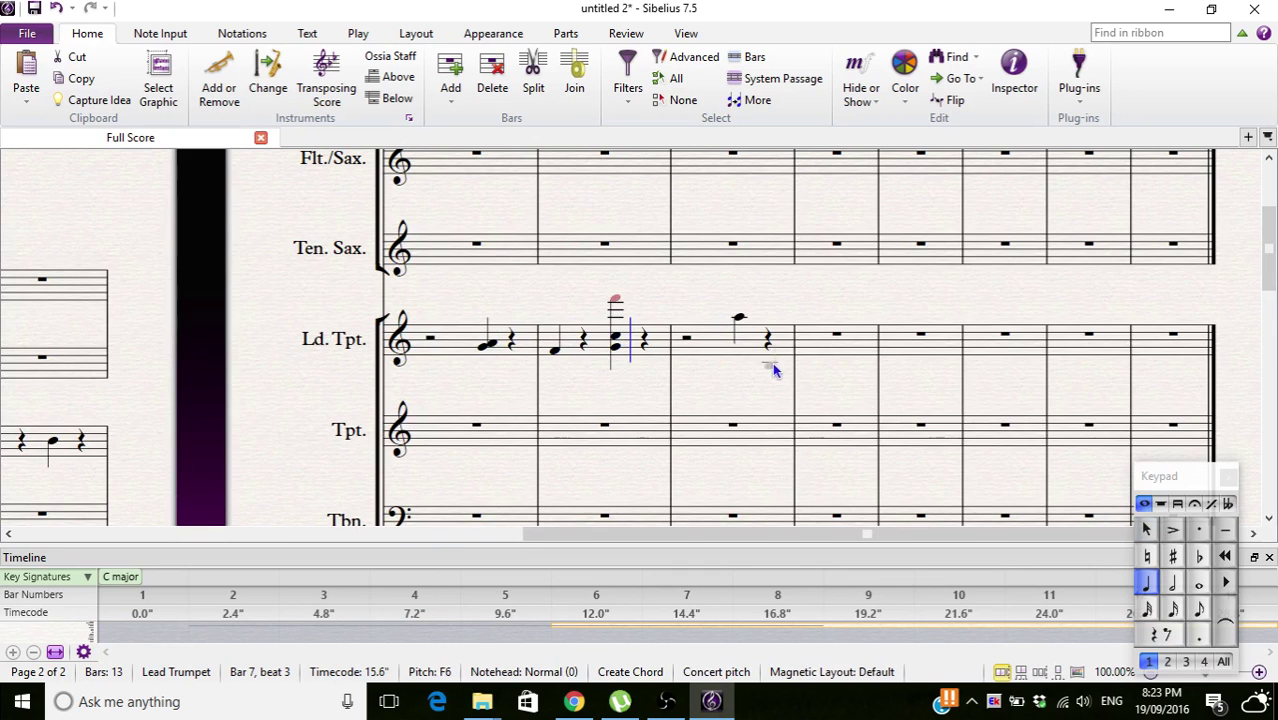
left_click(772, 366)
left_click(776, 365)
left_click(685, 354)
left_click(712, 383)
left_click(640, 363)
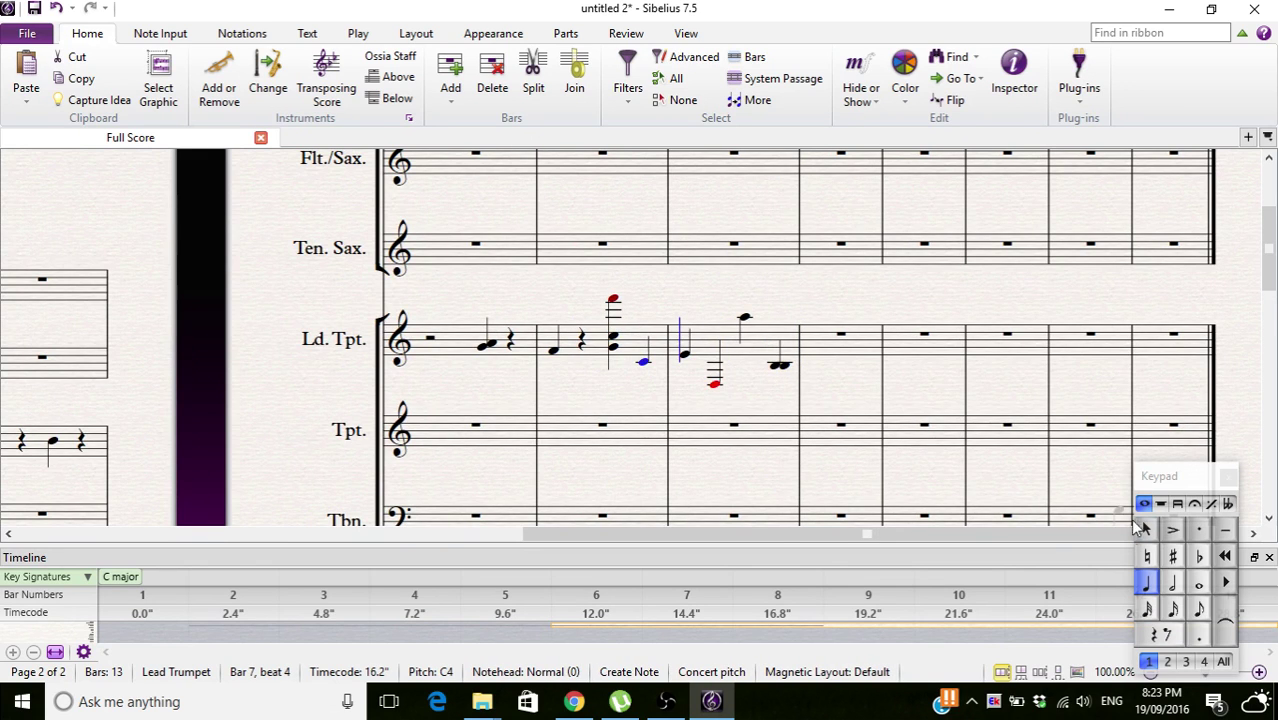
Step: Leave note entry and select bars 6 to 9 of the Lead Trumpet staff as one passage
left_click(1146, 529)
left_click(472, 352)
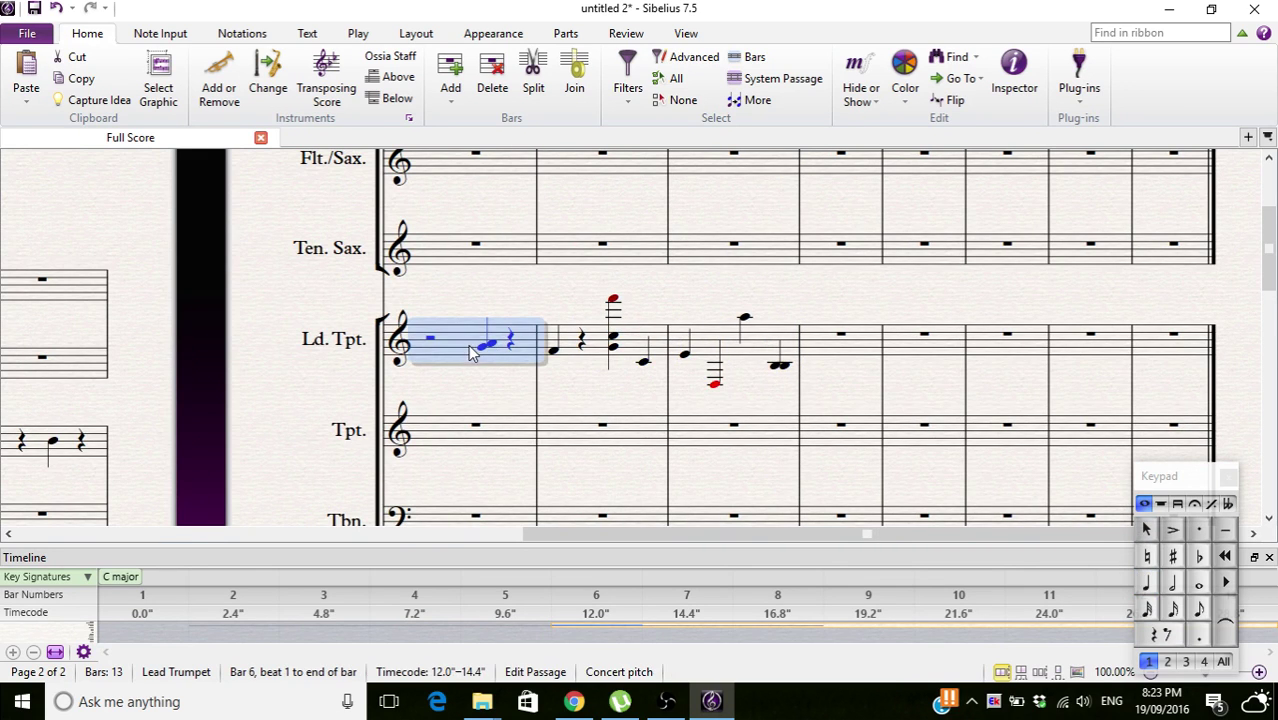
left_click(760, 338, "shift")
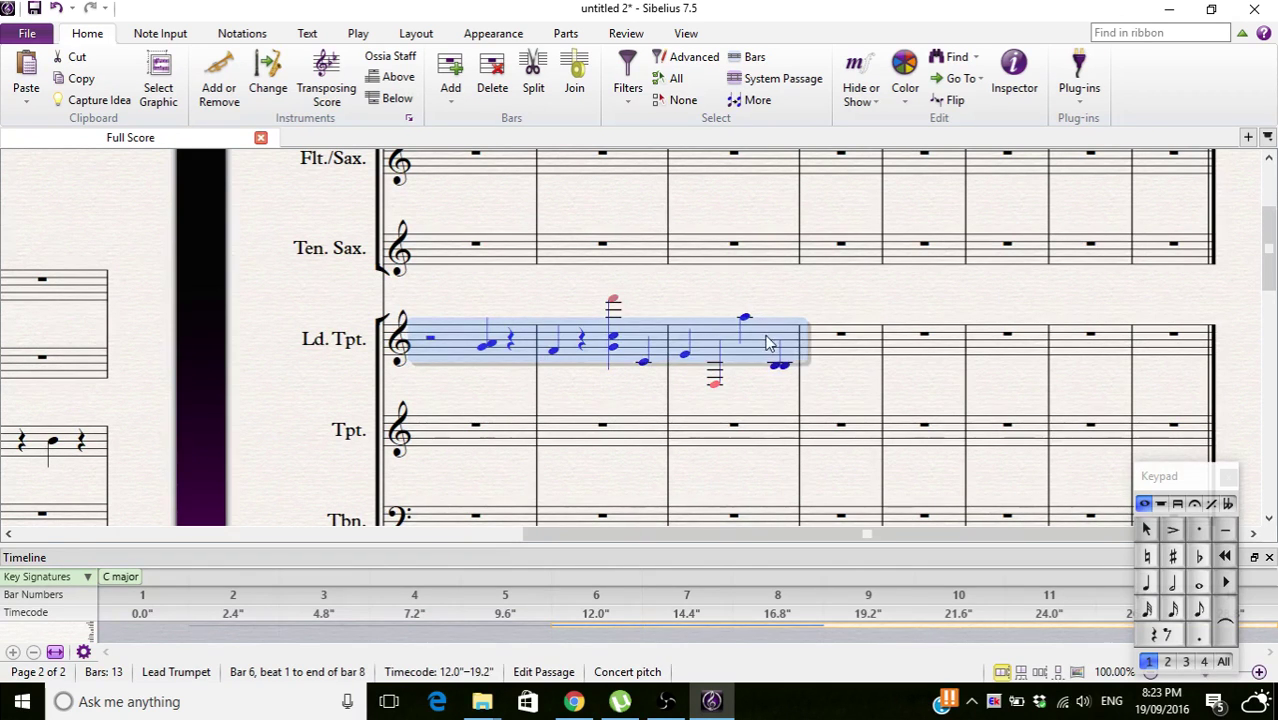
left_click(831, 350, "shift")
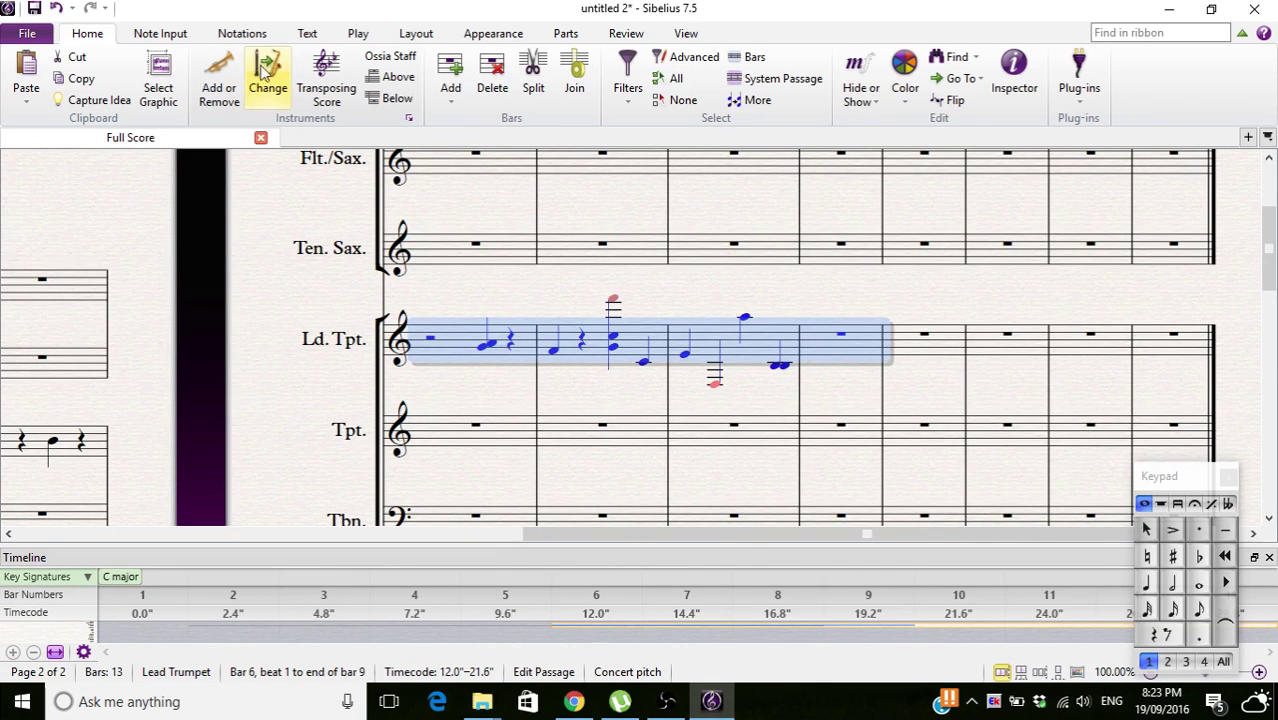
left_click(152, 38)
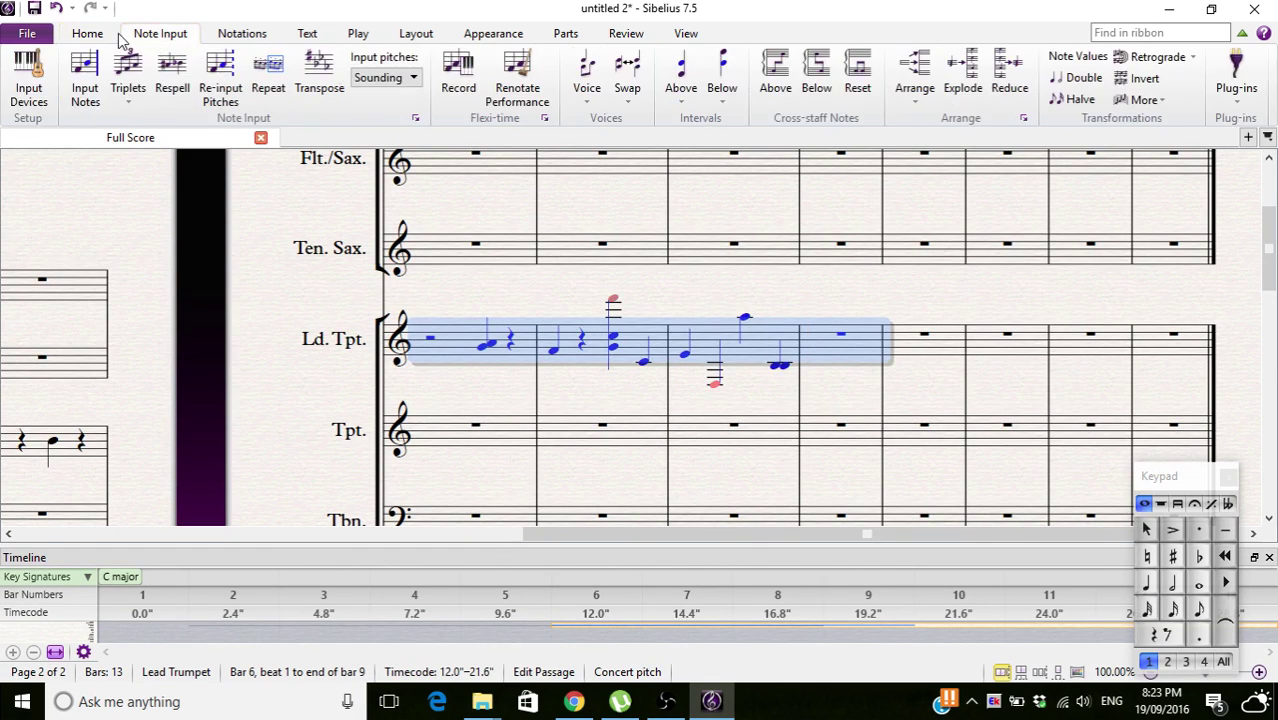
left_click(108, 38)
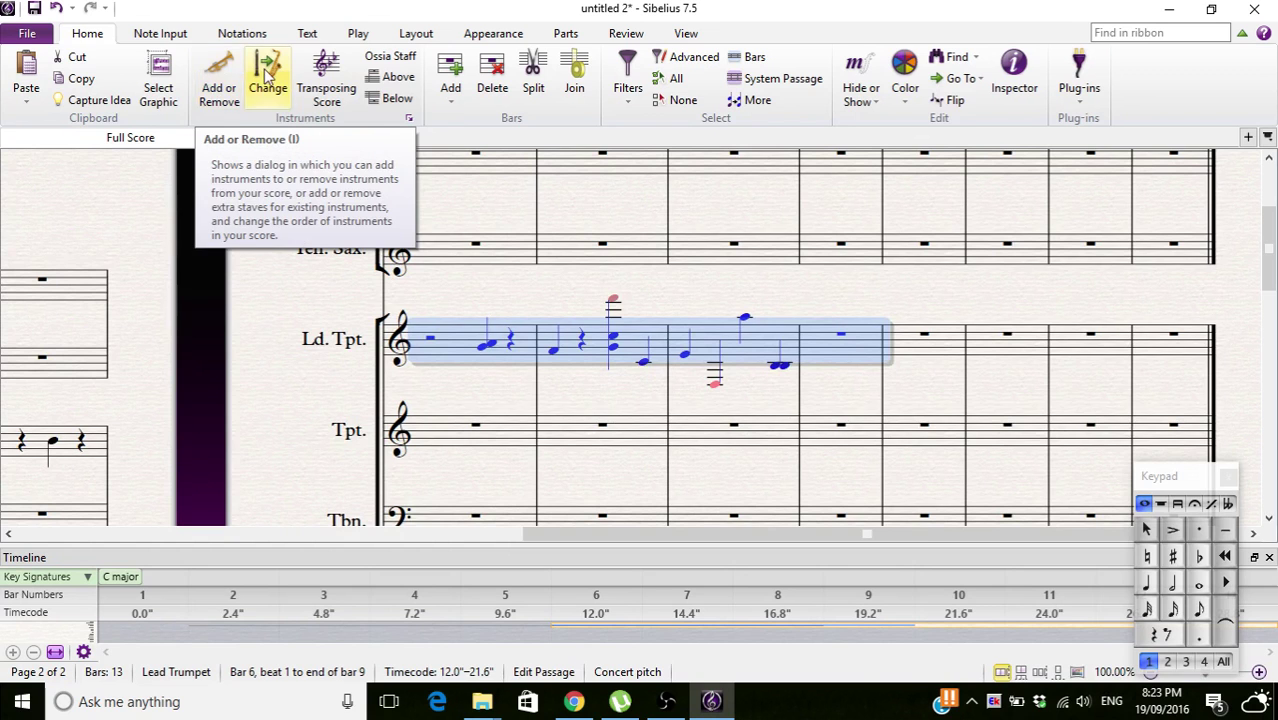
left_click(220, 88)
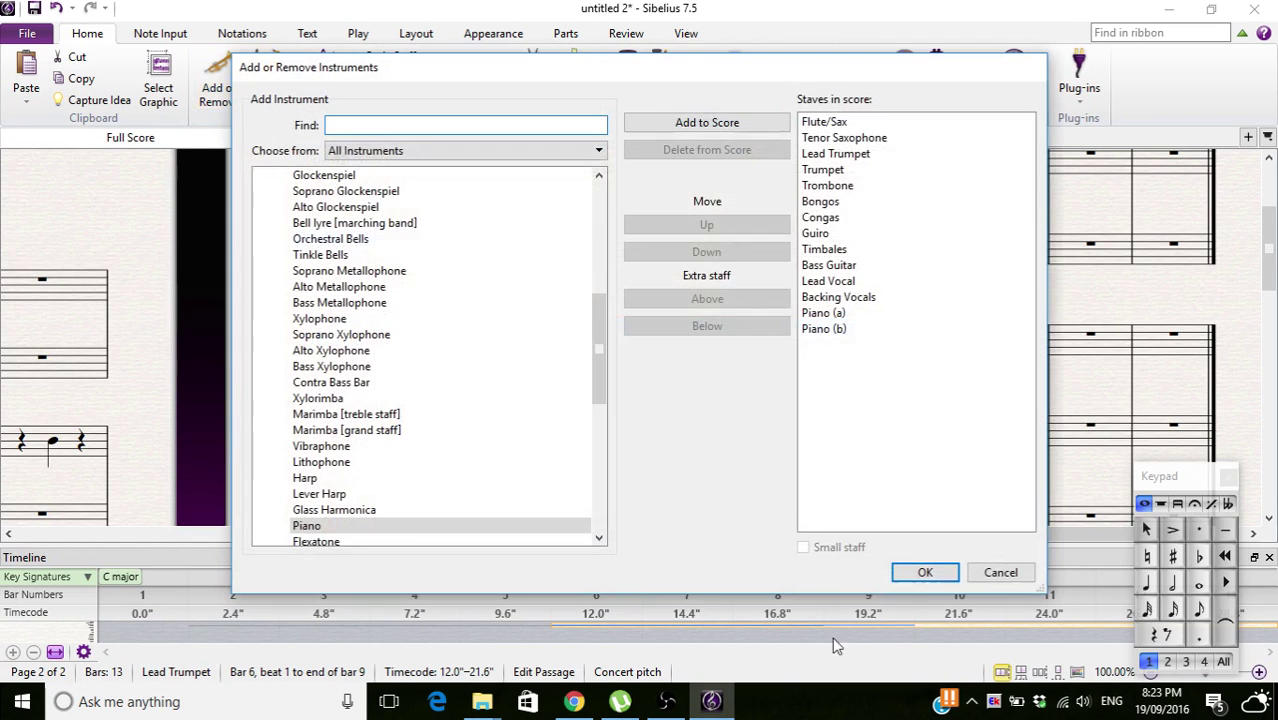
left_click(1004, 576)
Step: Start an instrument change for the selected passage and choose the 8-string Hawaiian Steel Guitar, alternate tuning [tab]
left_click(262, 75)
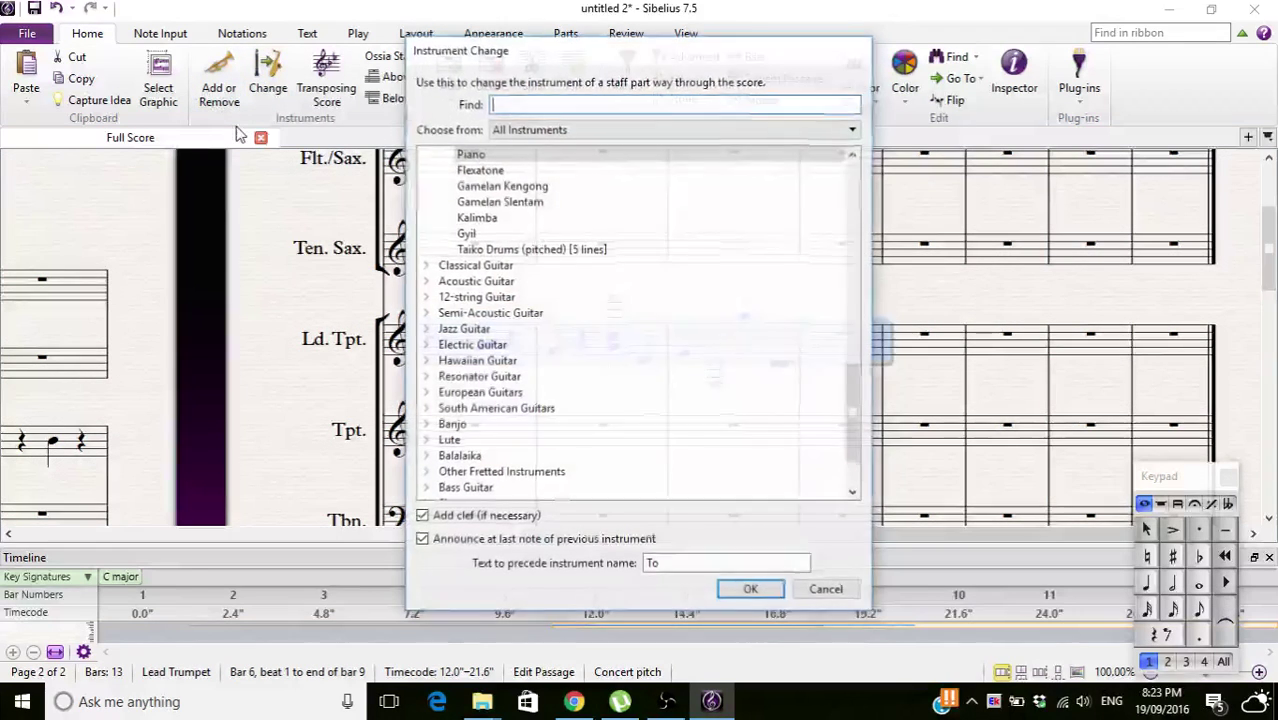
scroll(497, 287, "up", 3)
scroll(497, 287, "up", 10)
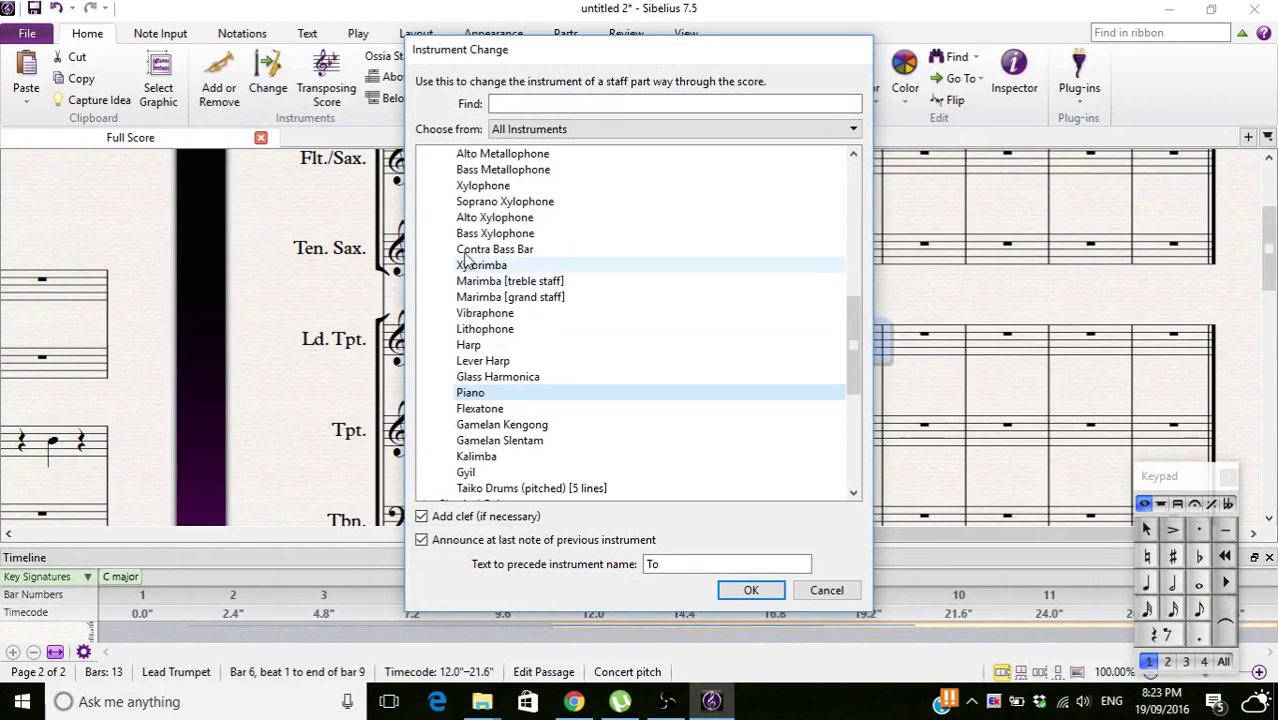
left_click(426, 283)
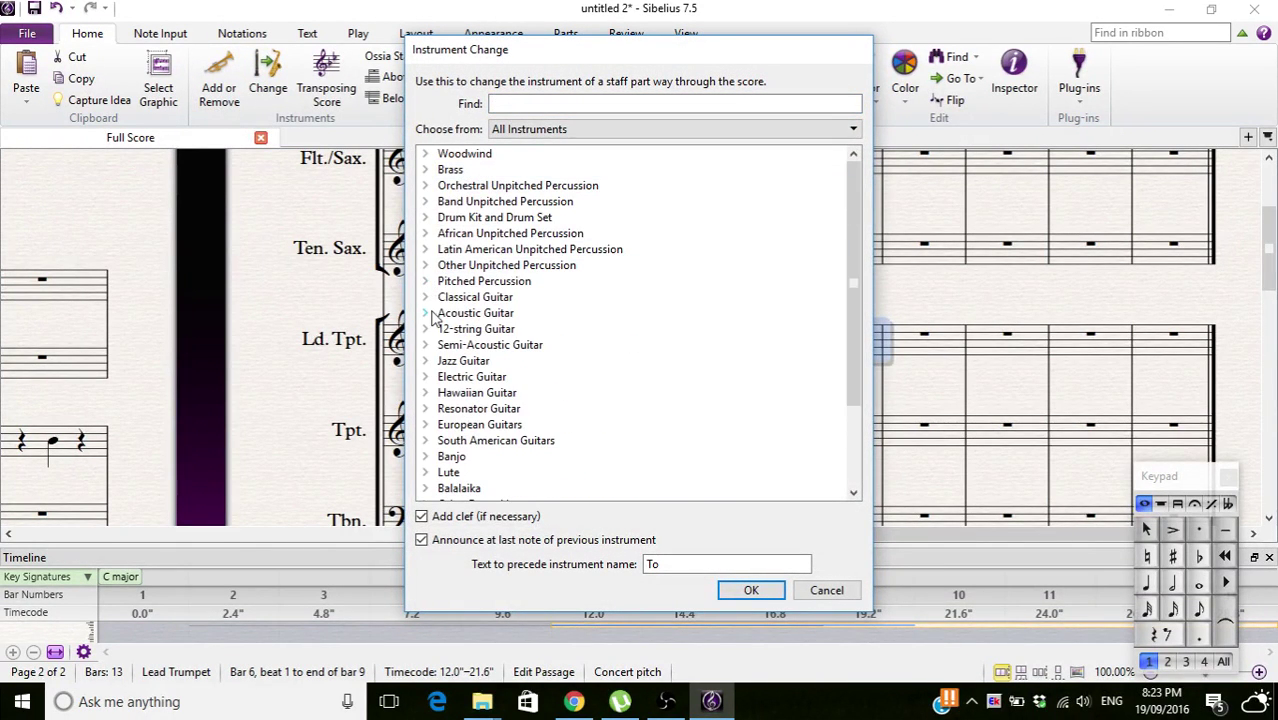
scroll(434, 316, "down", 3)
scroll(463, 318, "up", 3)
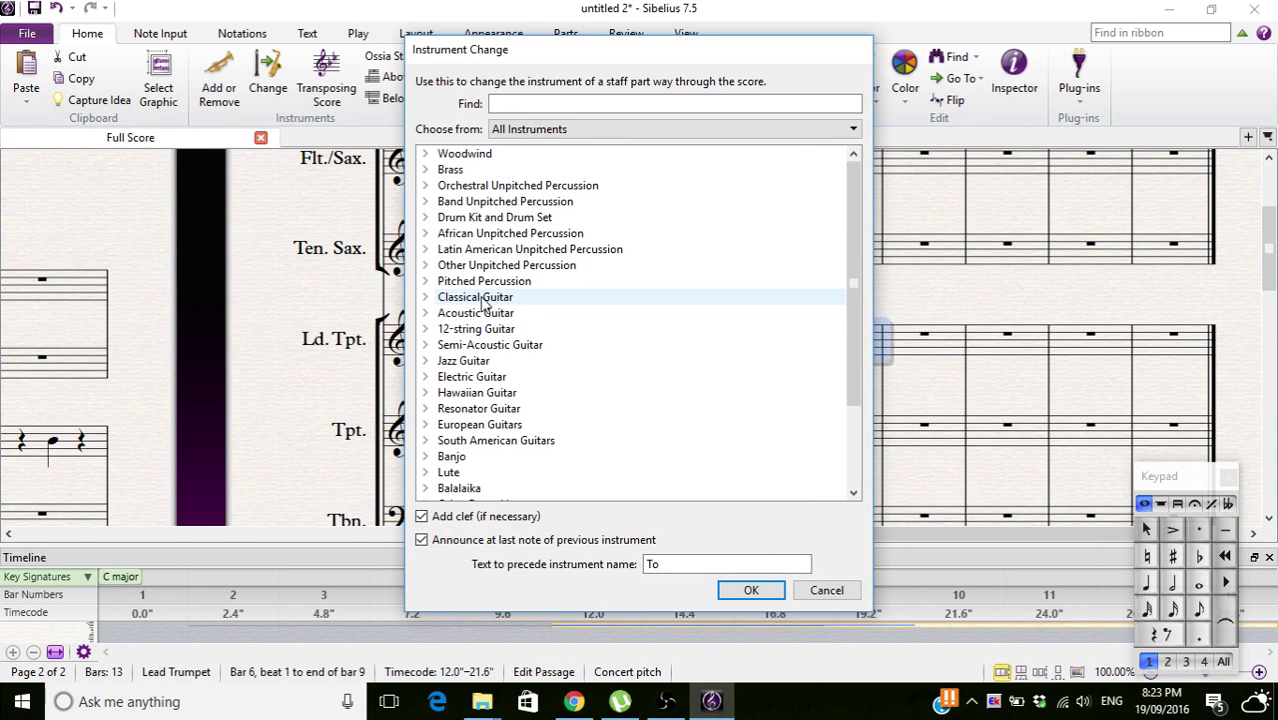
scroll(483, 302, "down", 1)
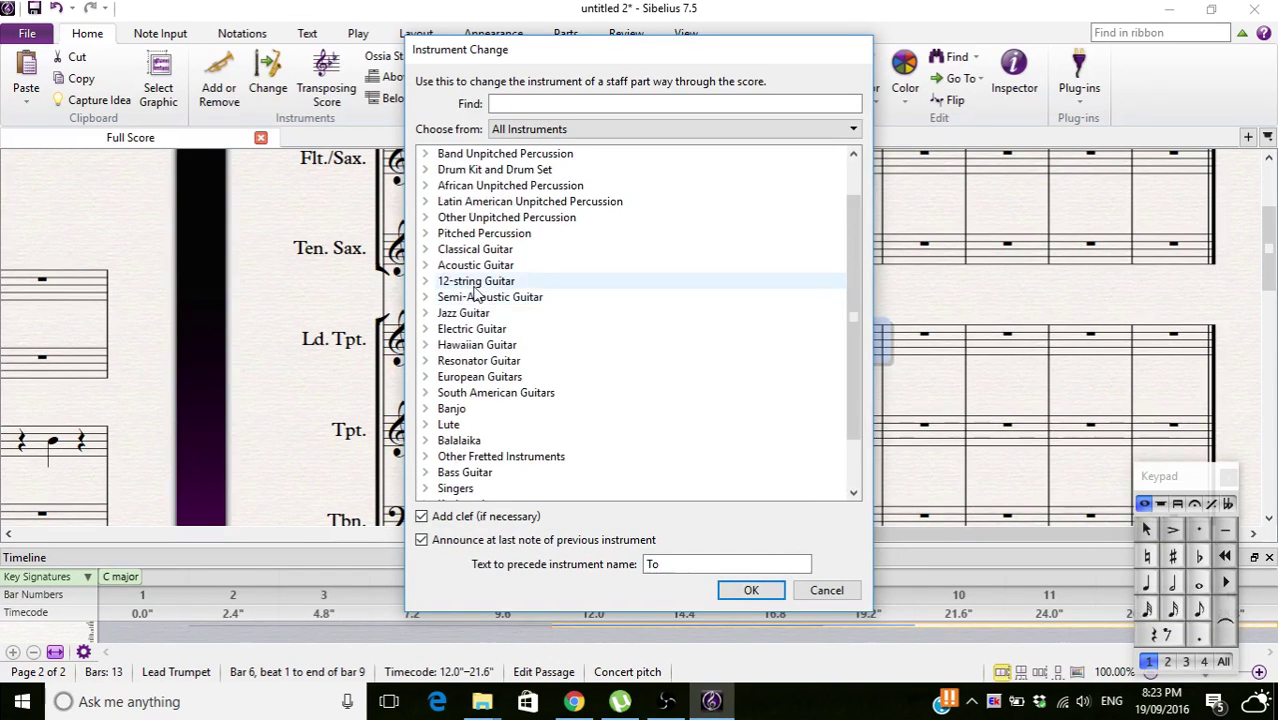
left_click(424, 345)
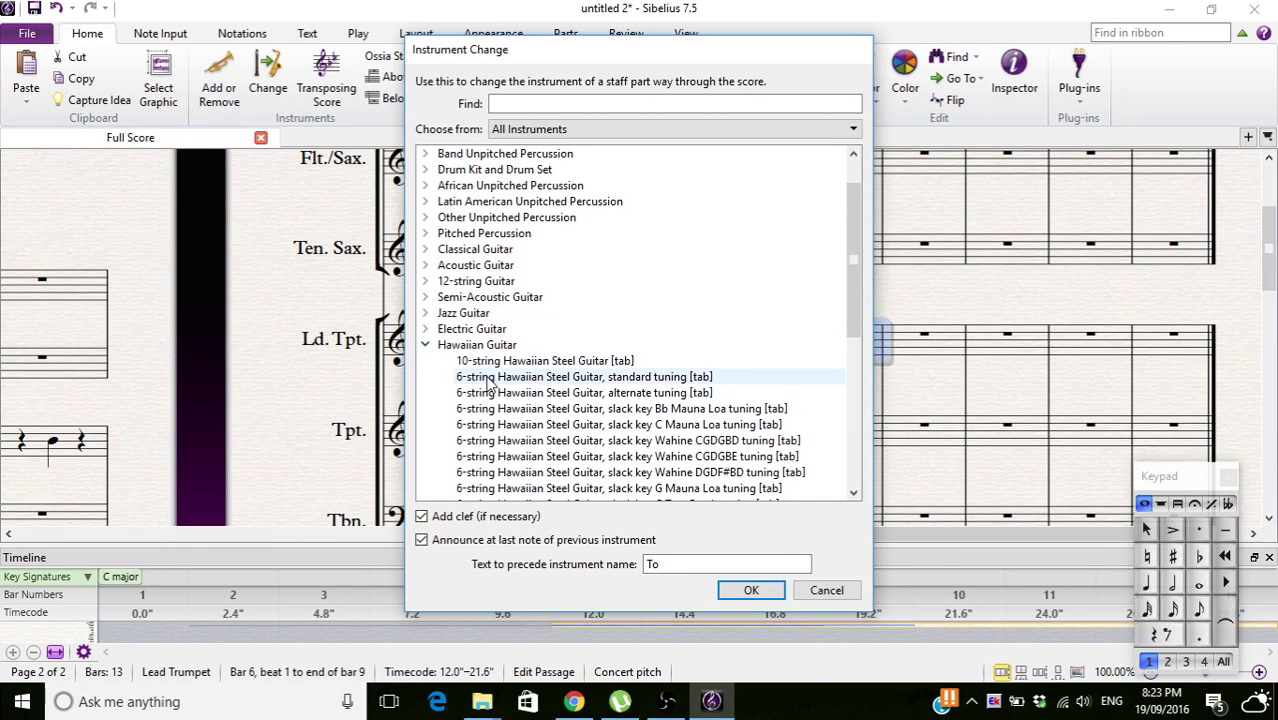
scroll(488, 385, "down", 2)
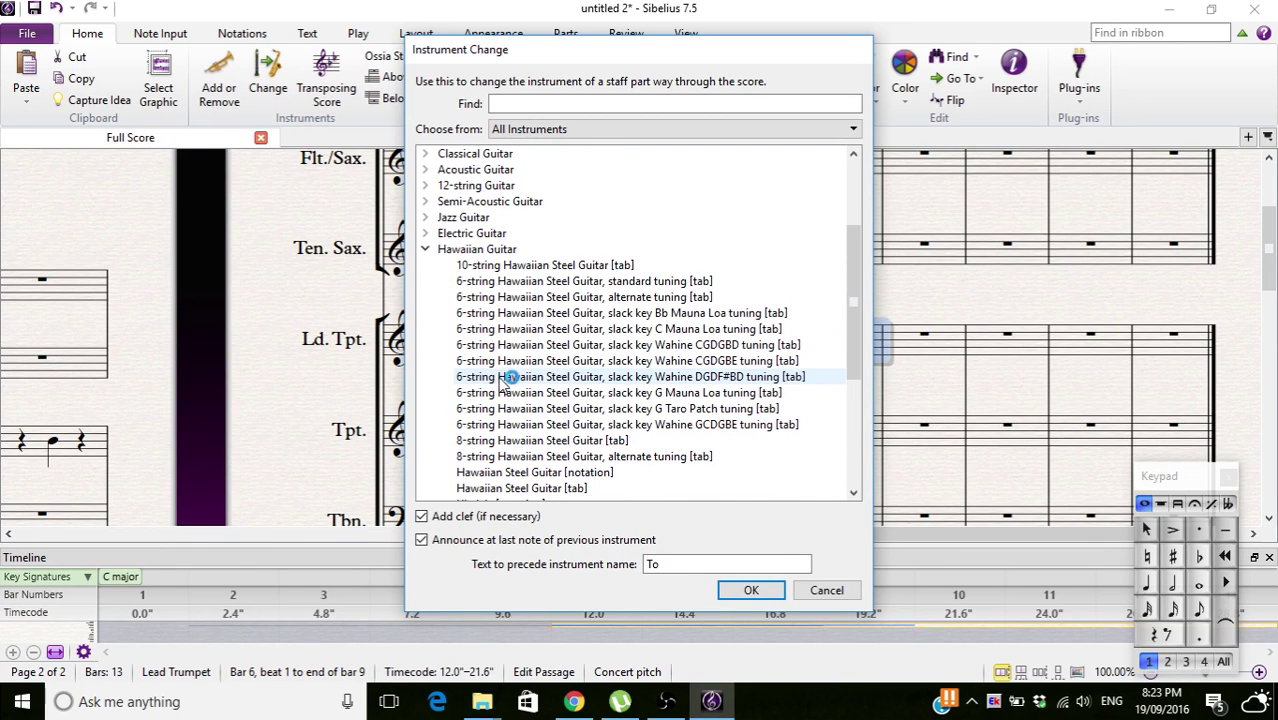
left_click(570, 456)
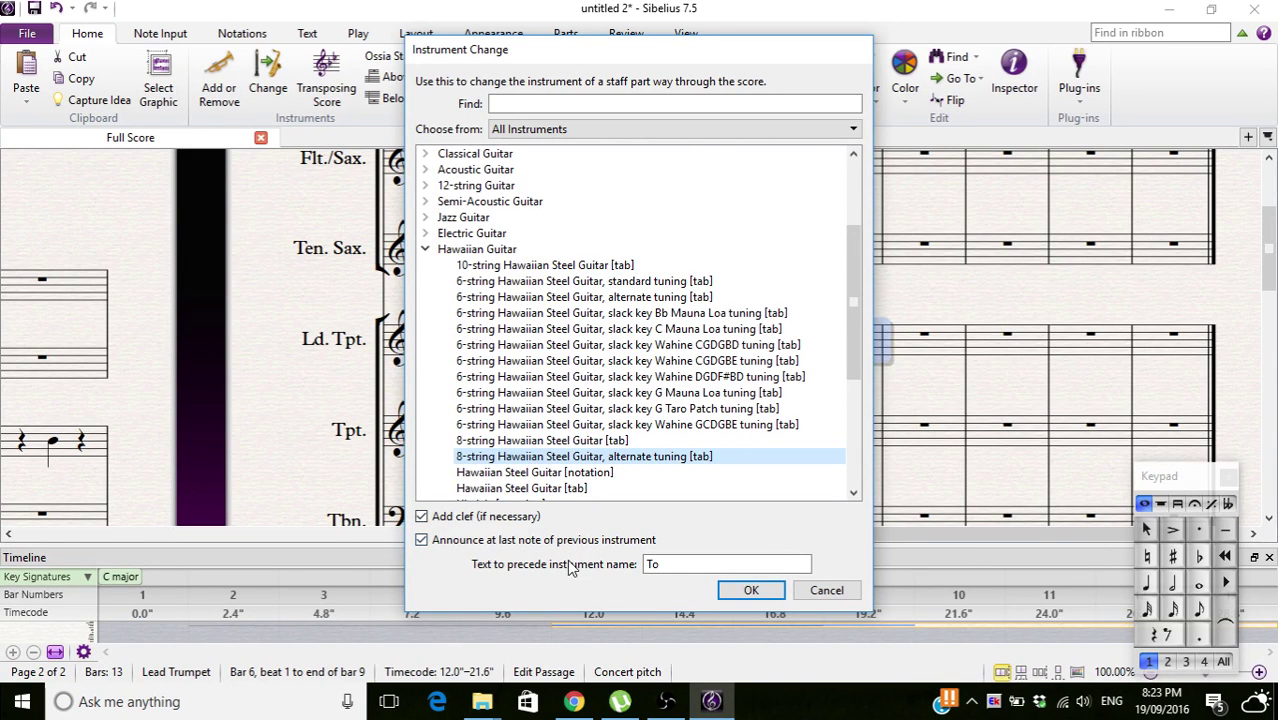
Step: Set the text preceding the instrument name to "To Hawaii" and apply the instrument change
left_click(669, 566)
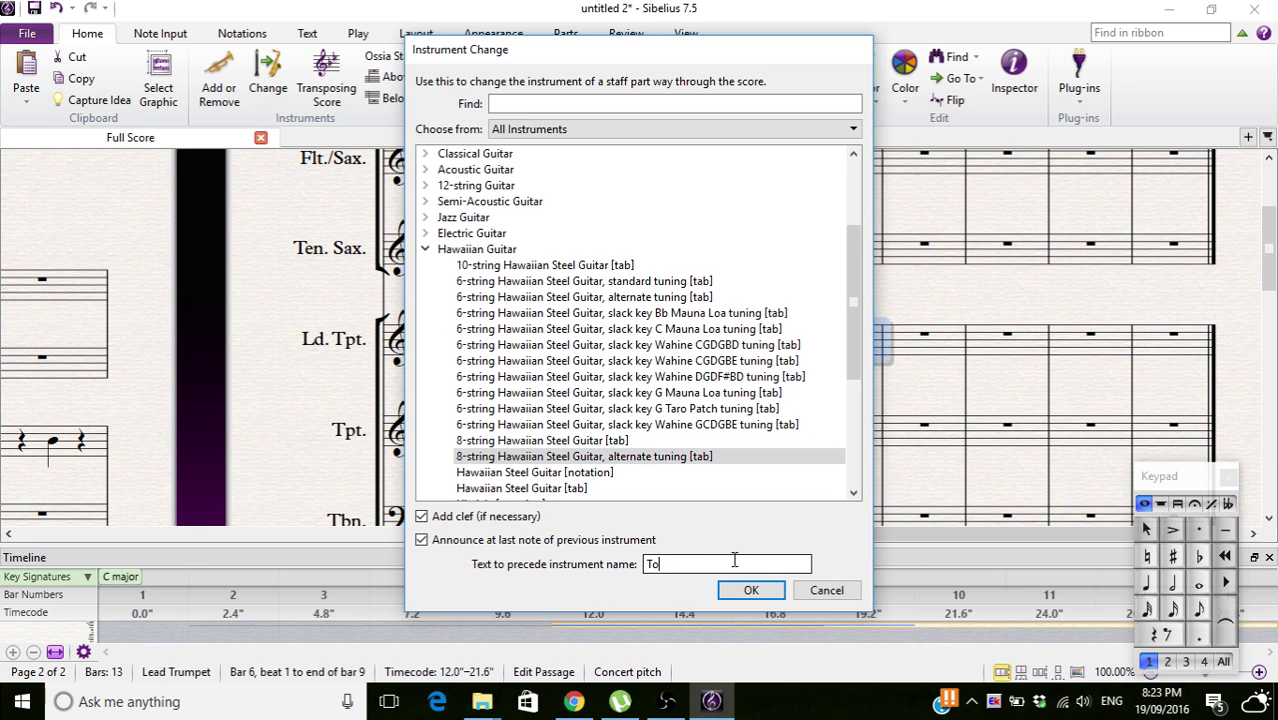
type("Hawaii")
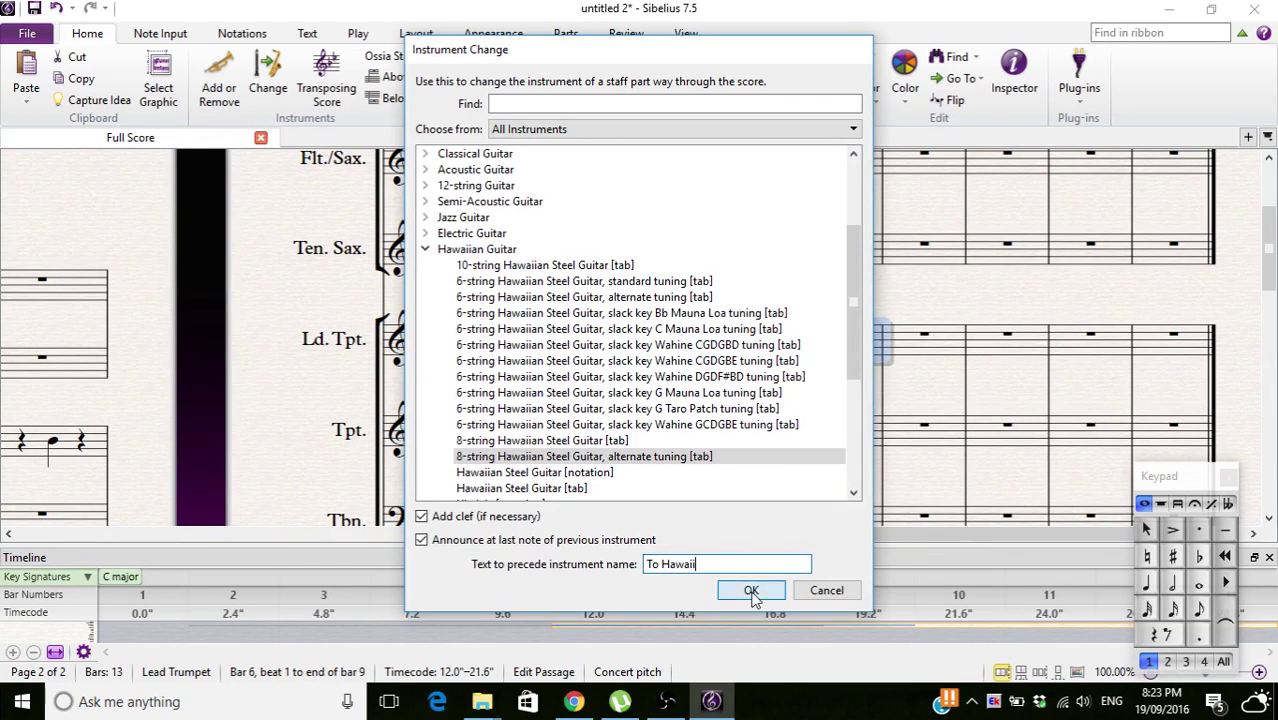
left_click(749, 590)
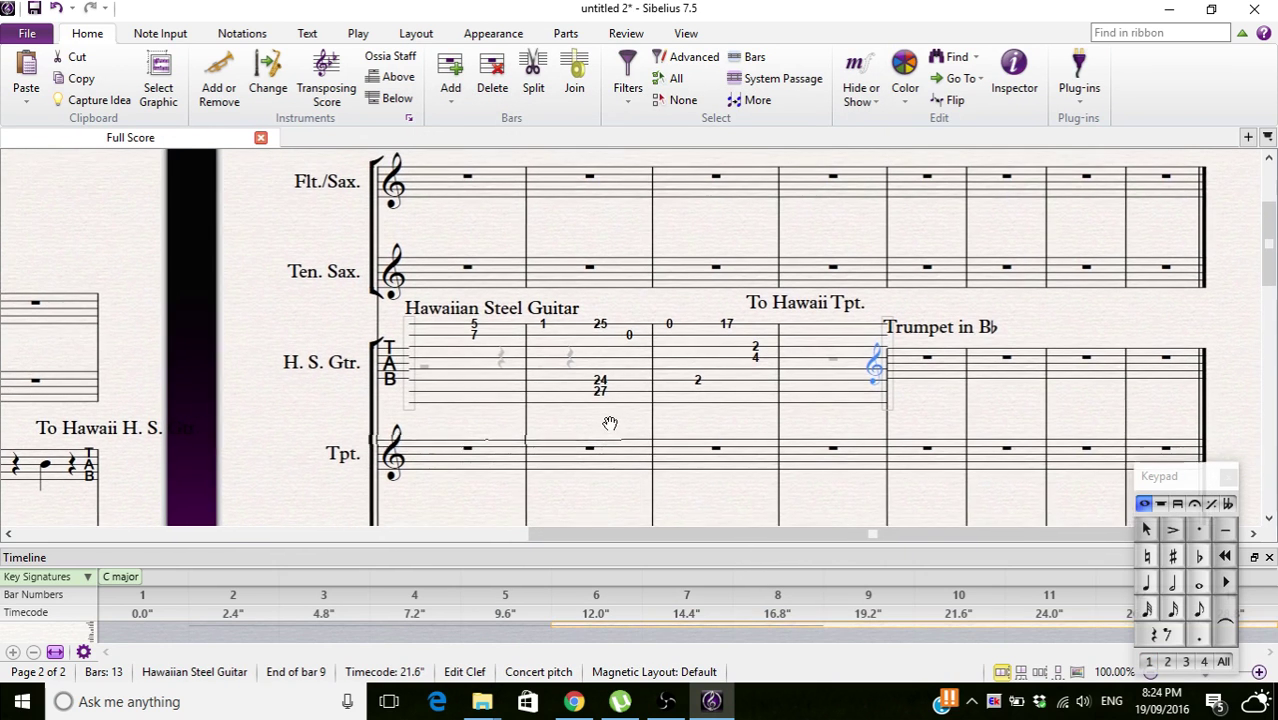
Step: Play back the score from bar 1 of the Lead Trumpet staff through the Hawaiian Steel Guitar passage
left_click(471, 330)
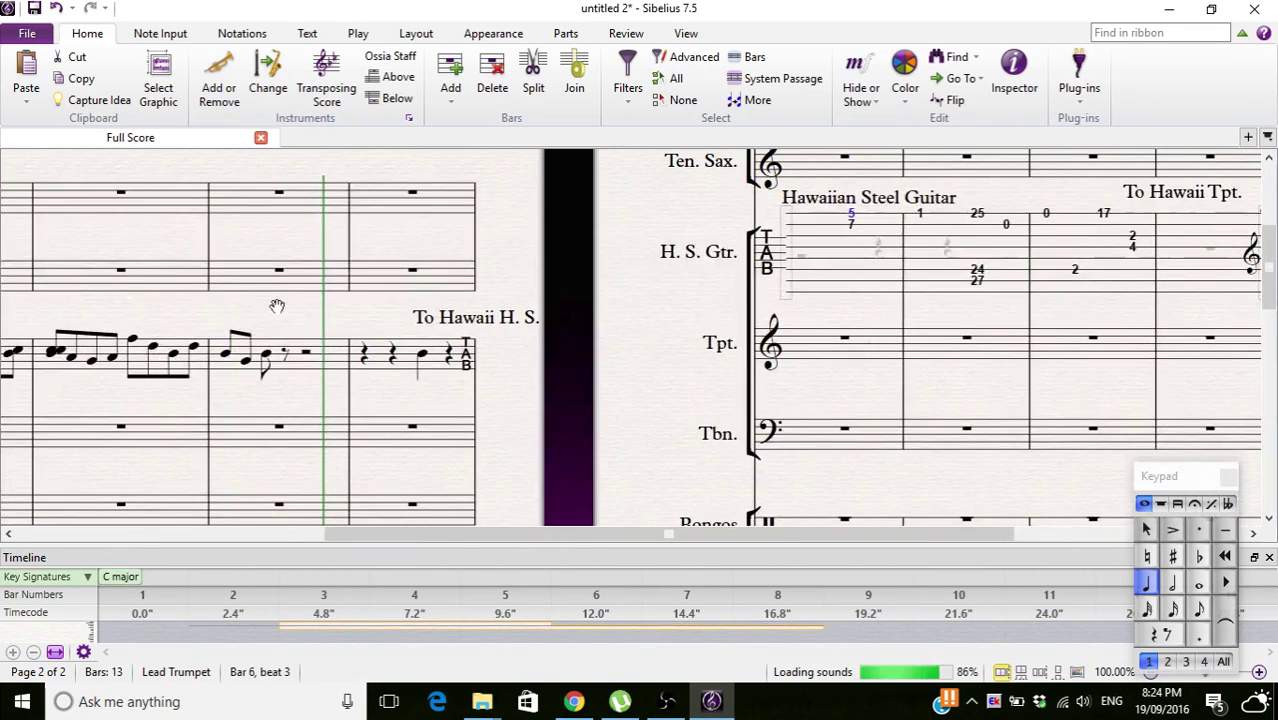
left_click(250, 338)
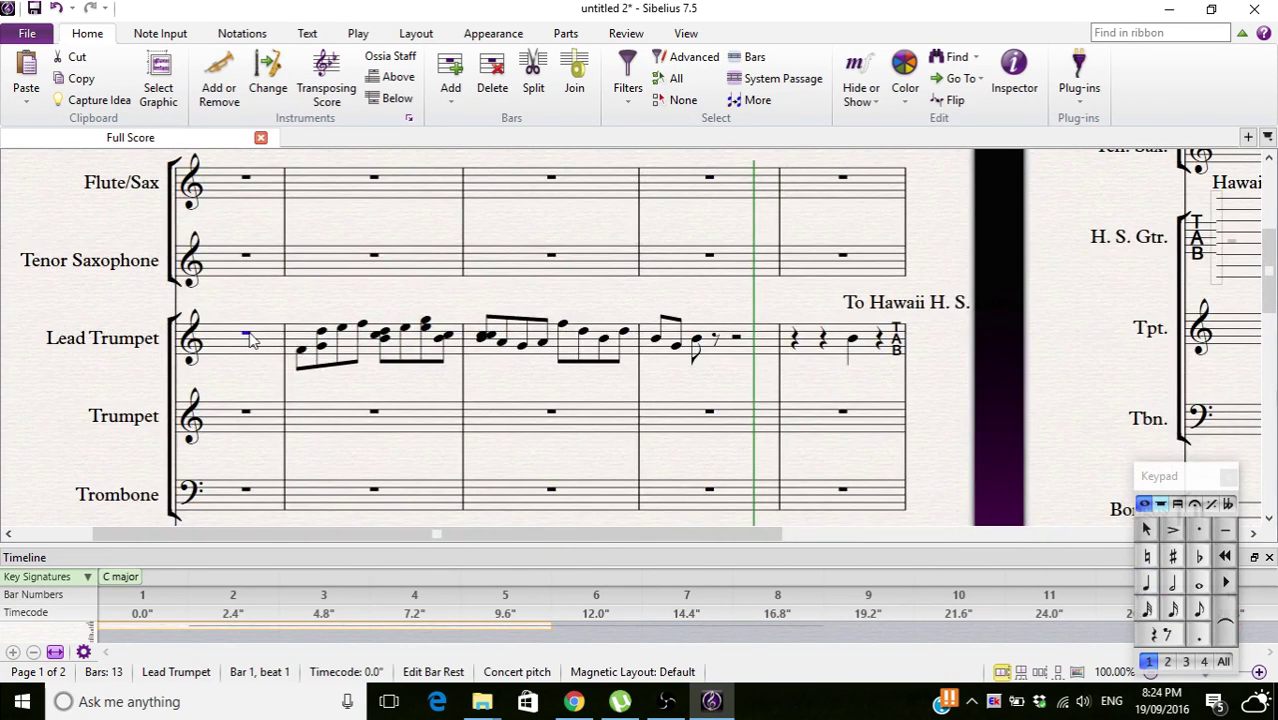
key("p")
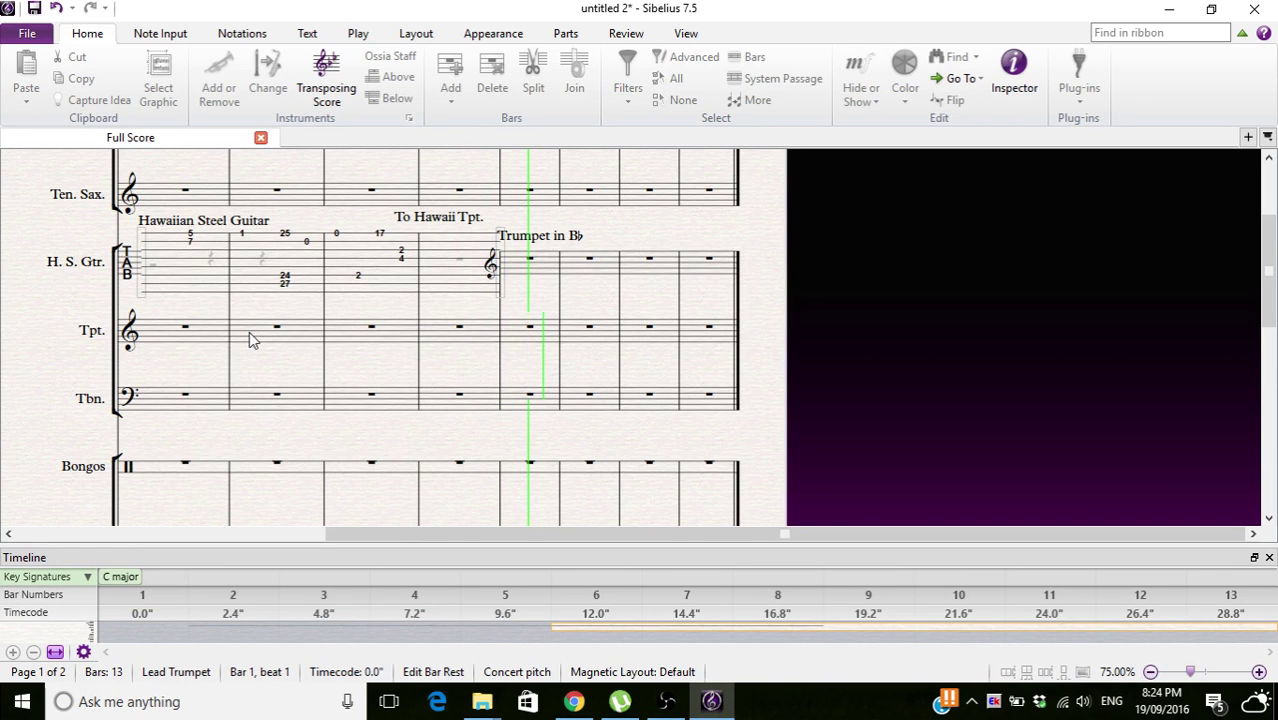
key("space")
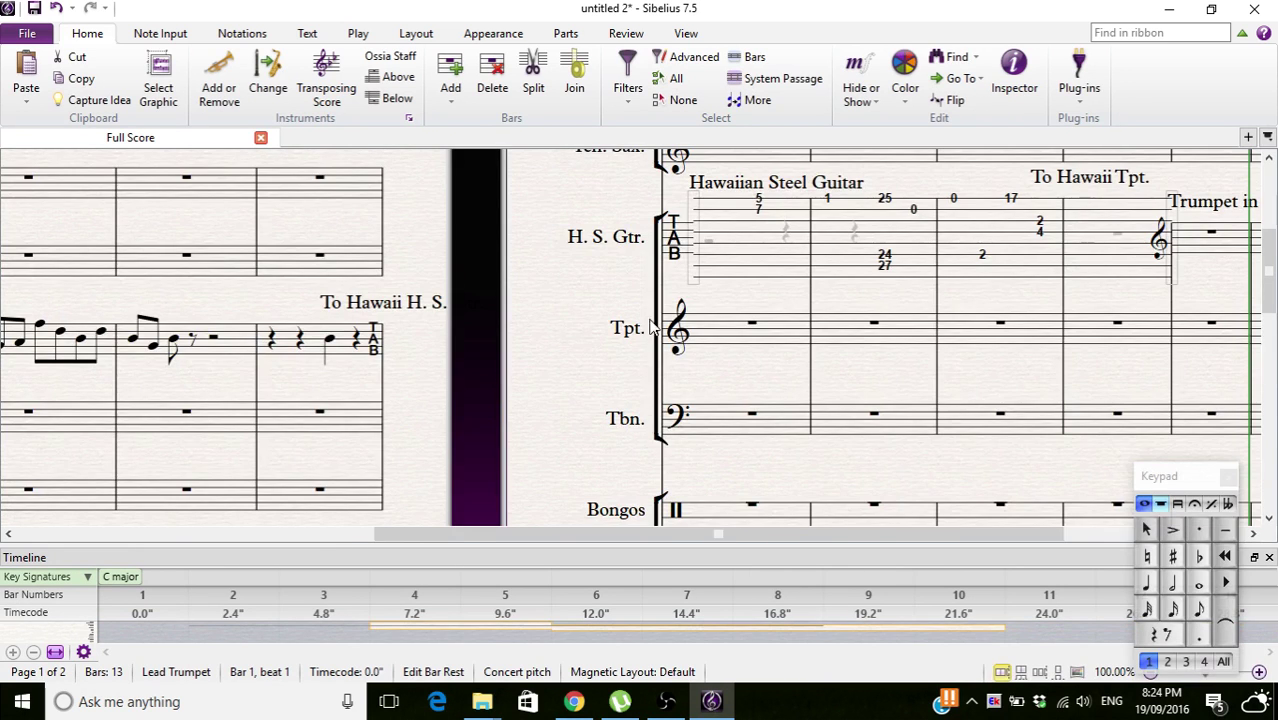
left_click(1140, 601)
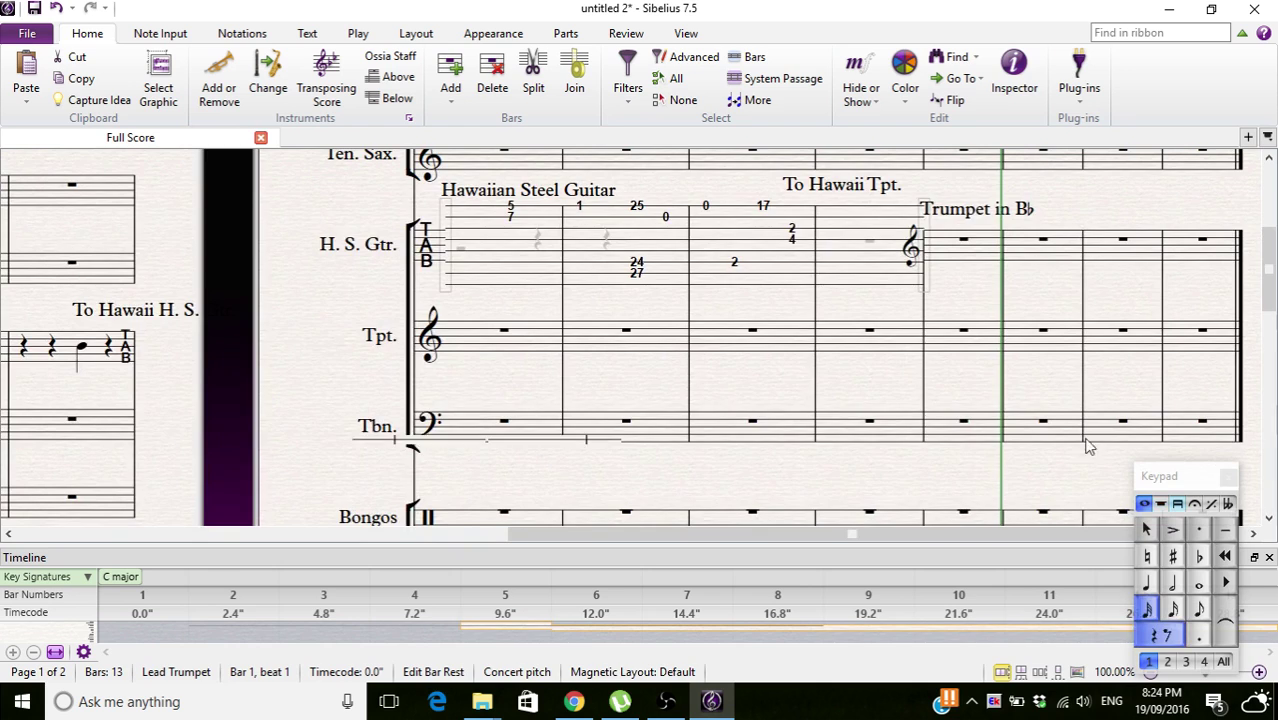
Step: Enter separate thirty-second notes across beats 3 and 4 of bar 10 on the Lead Trumpet staff, after the Trumpet in B♭ change
left_click_drag(1115, 303, 499, 362)
left_click_drag(1254, 337, 291, 341)
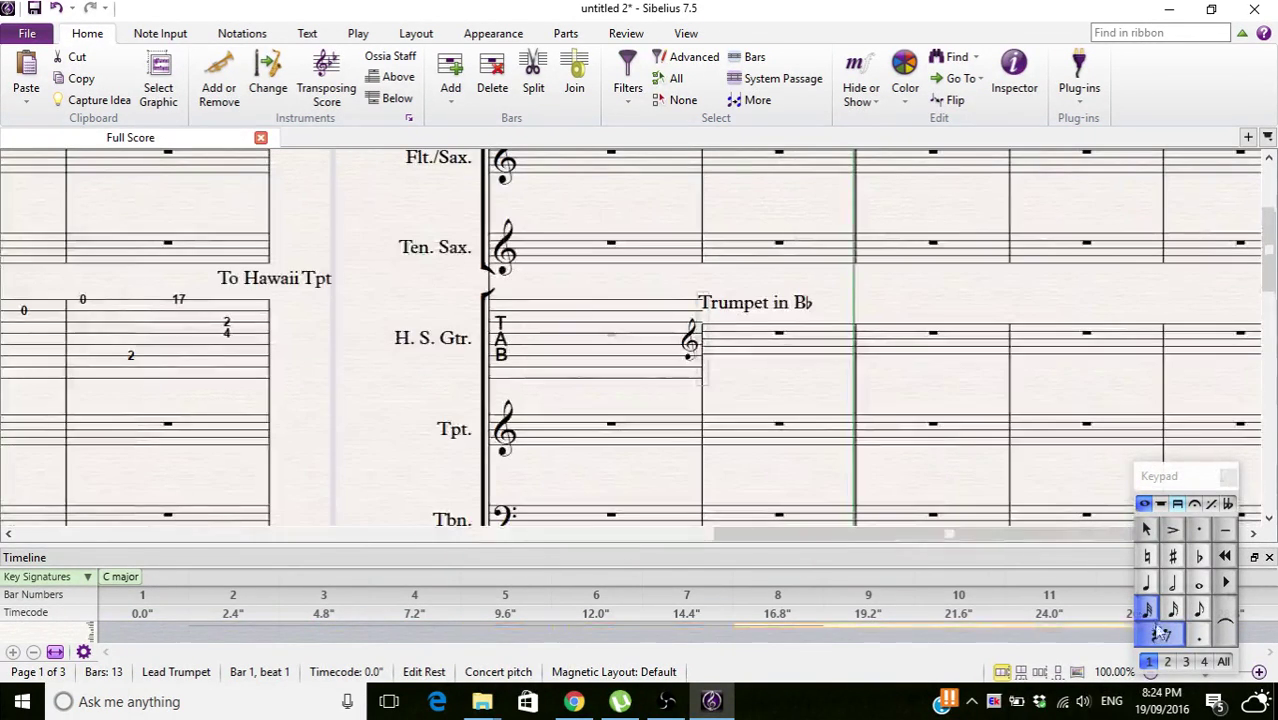
left_click(1142, 607)
left_click_drag(932, 435, 430, 470)
left_click_drag(513, 531, 1142, 522)
left_click(725, 342)
left_click(790, 336)
left_click(823, 329)
left_click(840, 311)
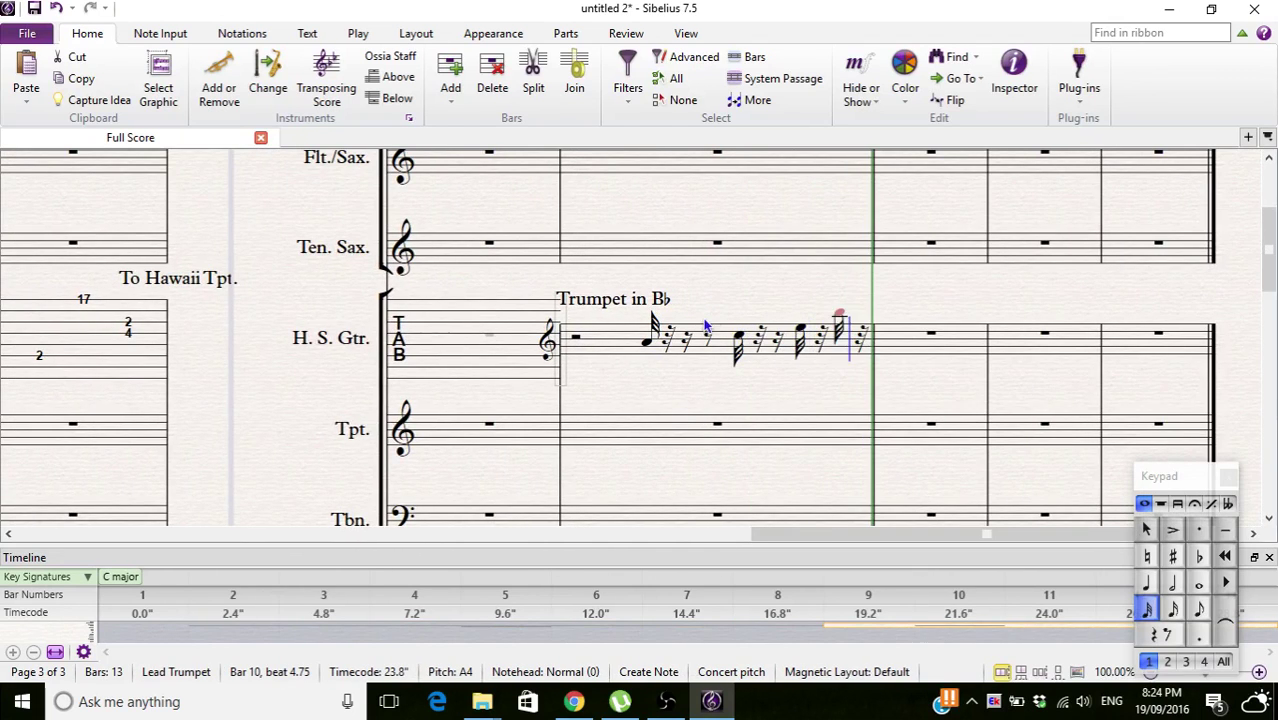
Step: Stack a three-note thirty-second chord after the first note in bar 10 of the Lead Trumpet staff
left_click(685, 350)
left_click(685, 335)
left_click(685, 320)
Step: Add a thirty-second note on beat 4 of bar 10 and transpose it up to an extremely high pitch far above the staff
left_click(749, 306)
left_click_drag(812, 370, 794, 275)
key("ctrl+Down")
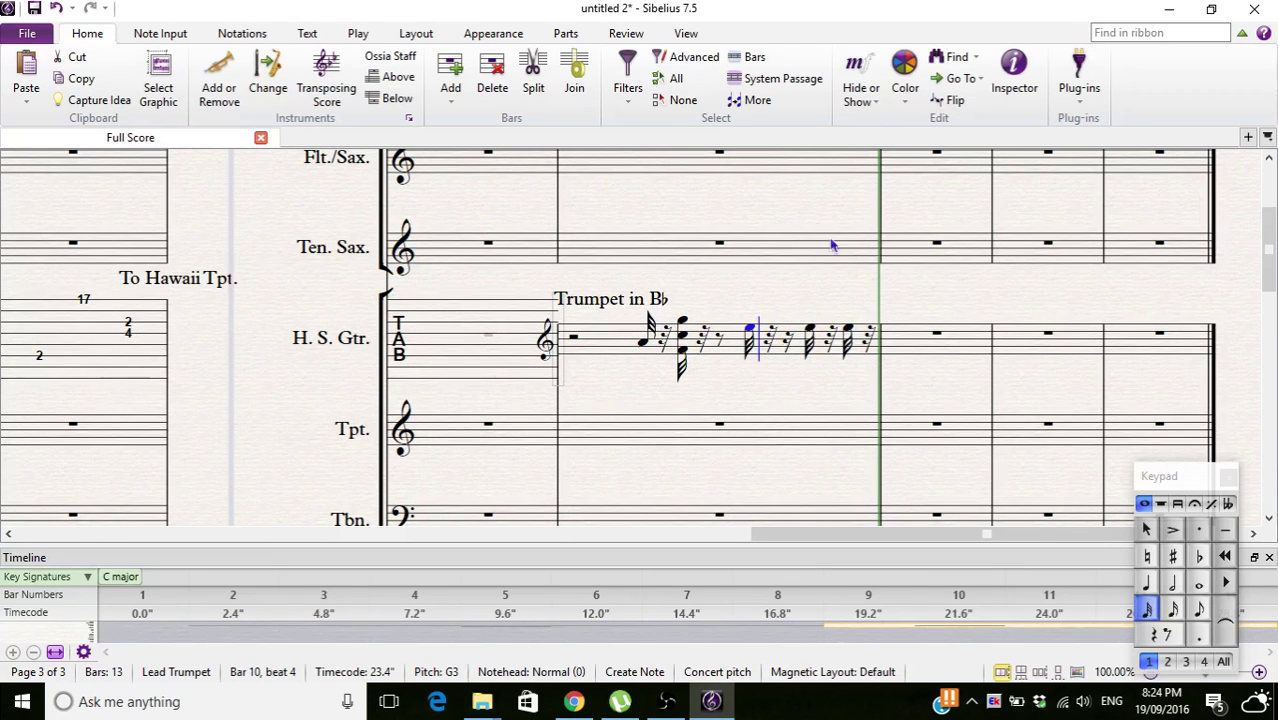
key("ctrl+Down")
mouse_move(750, 368)
left_mouse_down()
mouse_move(775, 393)
mouse_move(764, 362)
left_mouse_up()
key("ctrl+Up")
key("ctrl+Up")
key("ctrl+Up")
key("ctrl+Up")
key("ctrl+Up")
key("ctrl+Up")
key("ctrl+Up")
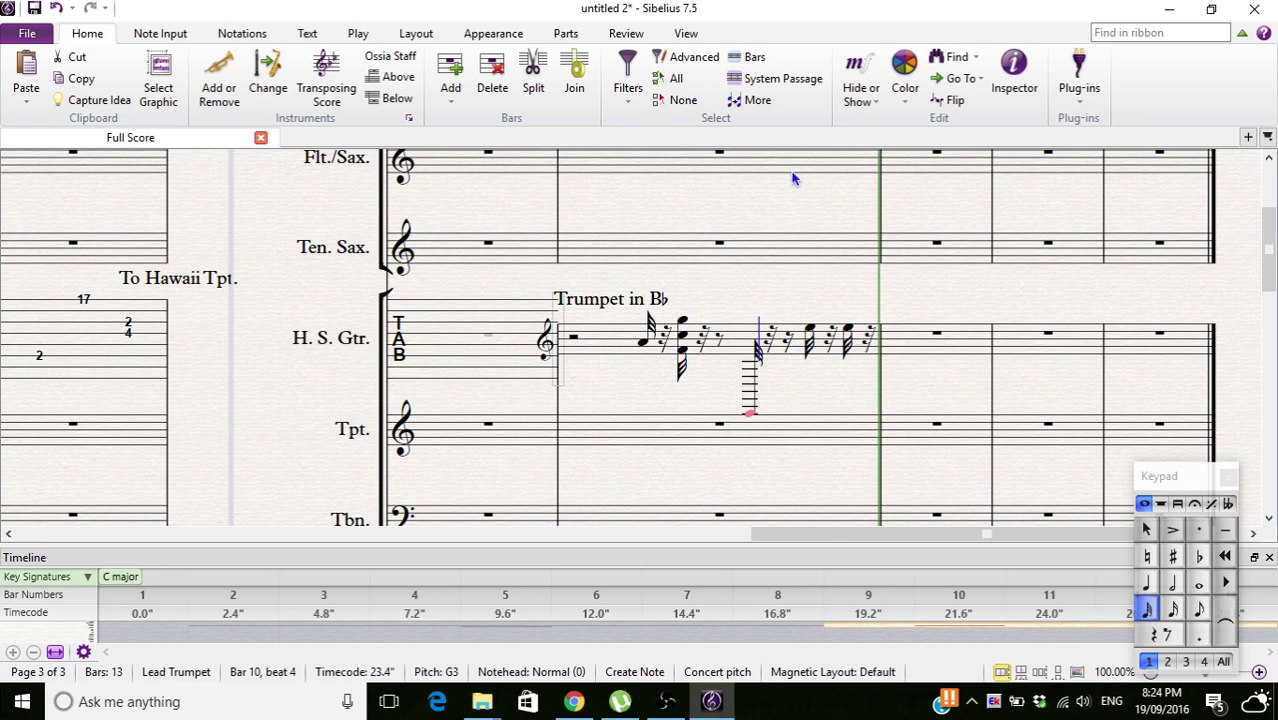
Step: Enter further thirty-second notes from the end of bar 10 through bar 12 on the Lead Trumpet staff and leave note entry
left_click(768, 345)
left_click(810, 345)
left_click(849, 334)
left_click(910, 328)
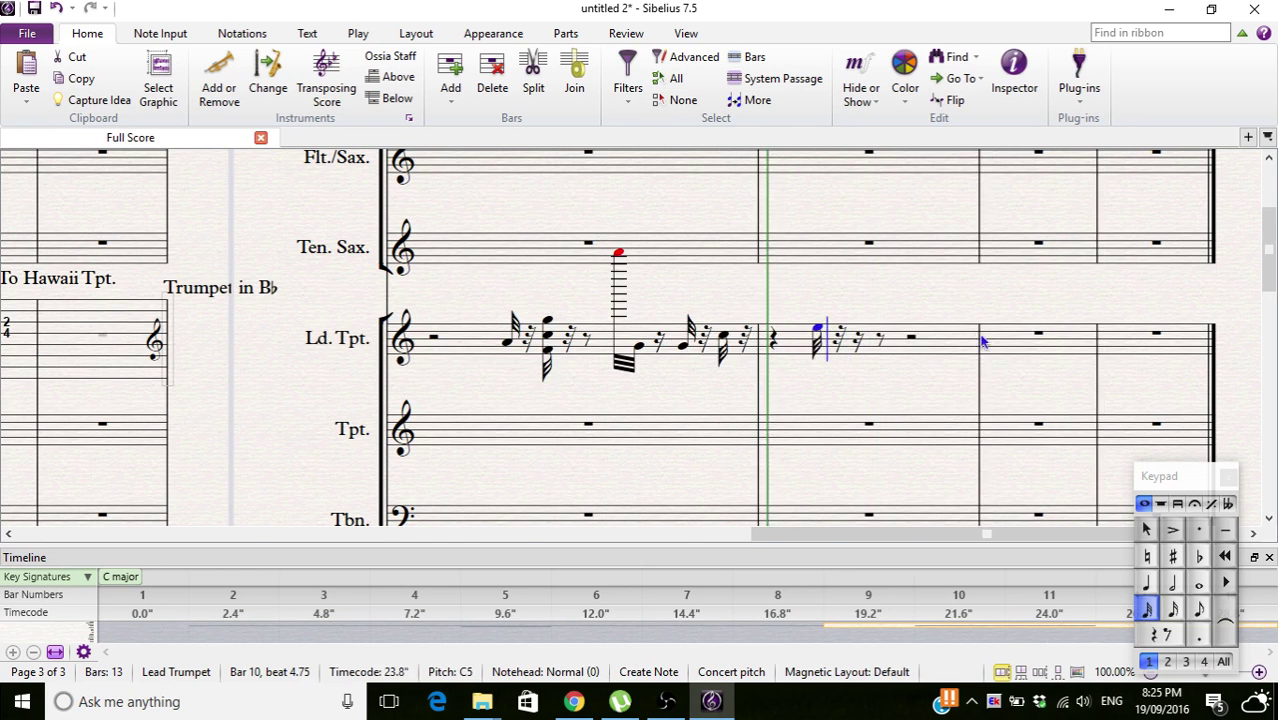
left_click(978, 328)
left_click(1018, 328)
left_click(1147, 529)
Step: Delete the Hawaiian Steel Guitar instrument change at bar 6, along with its tab clef and the "To Hawaii H. S. Gtr." text
left_click_drag(446, 314, 1115, 428)
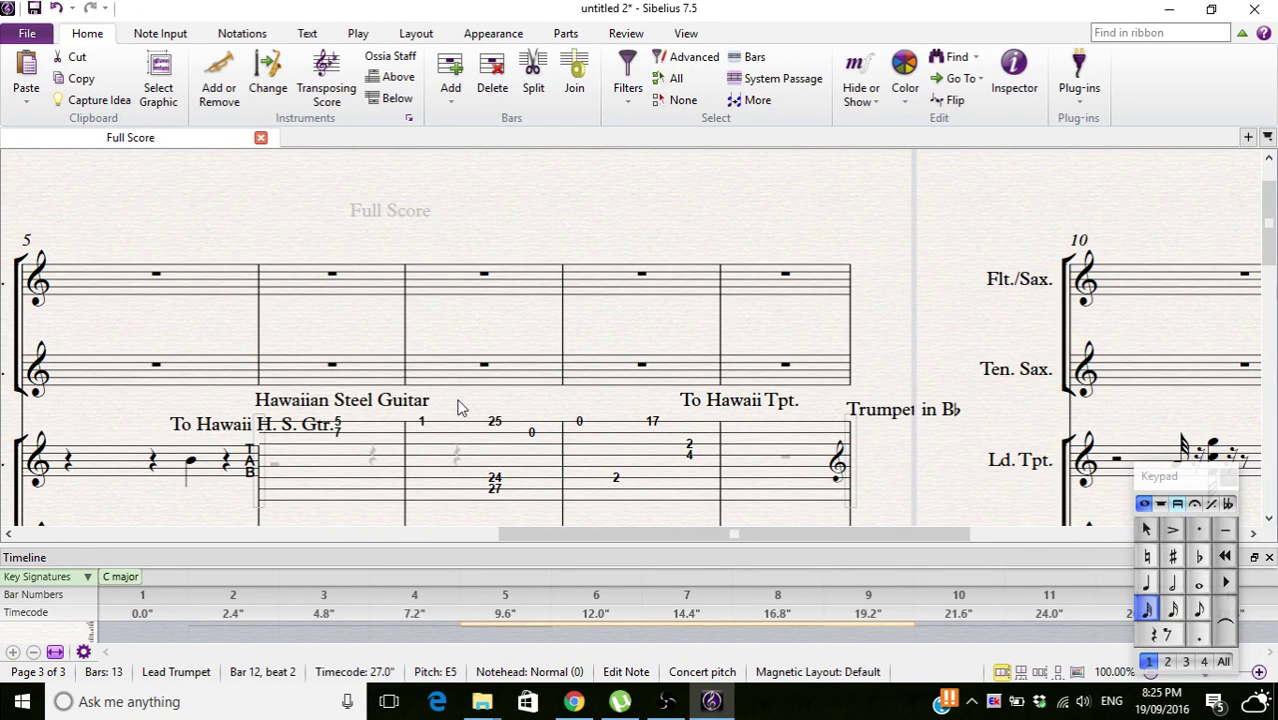
left_click(291, 397)
key("Delete")
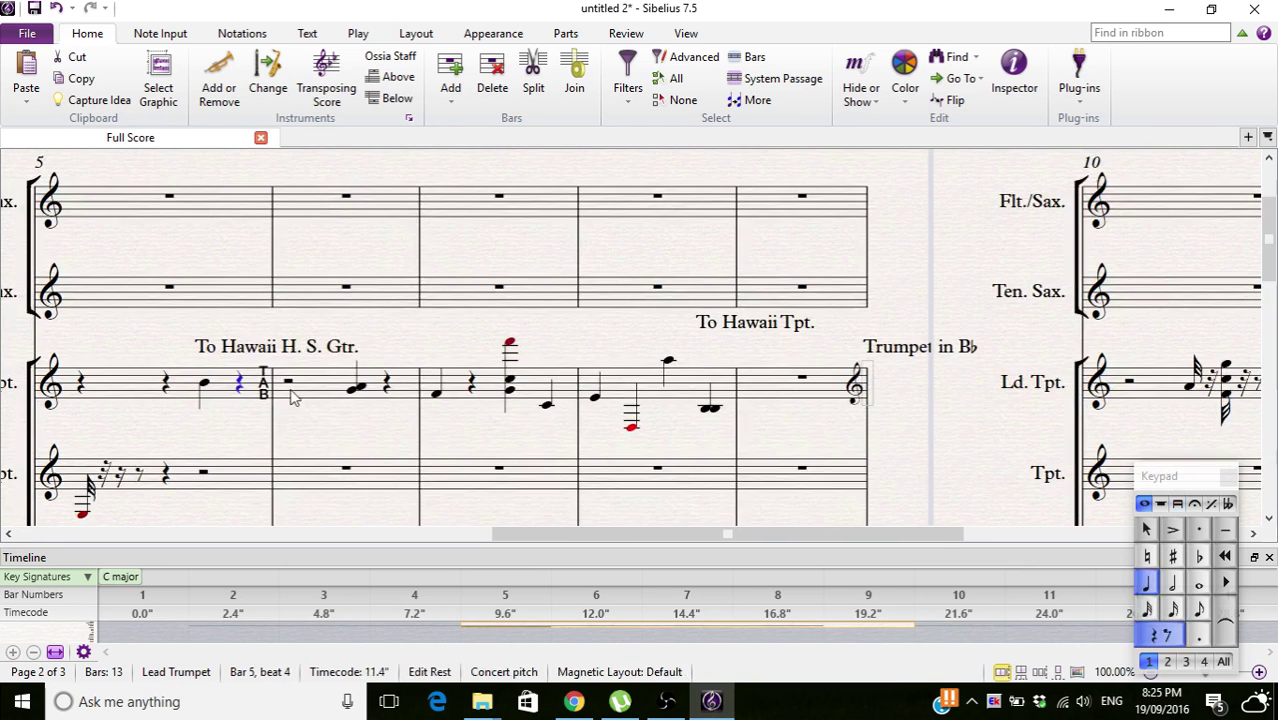
left_click(272, 380)
left_click(264, 383)
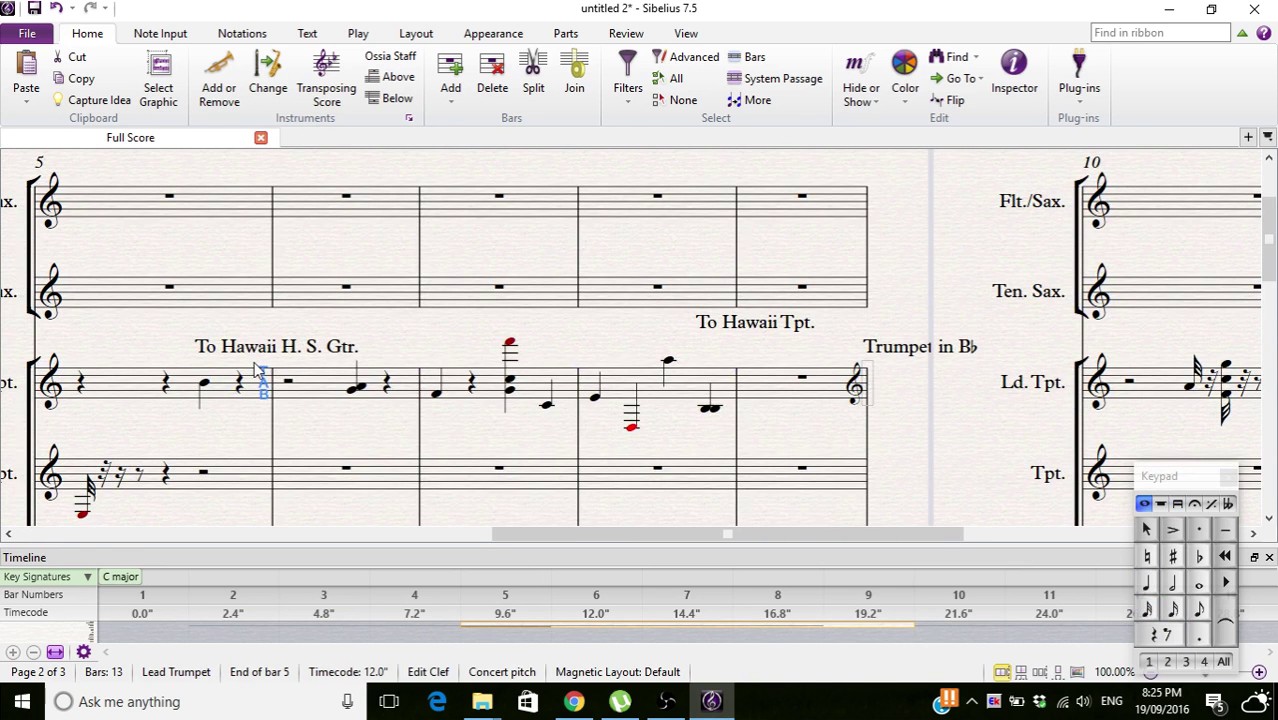
key("Delete")
key("Delete")
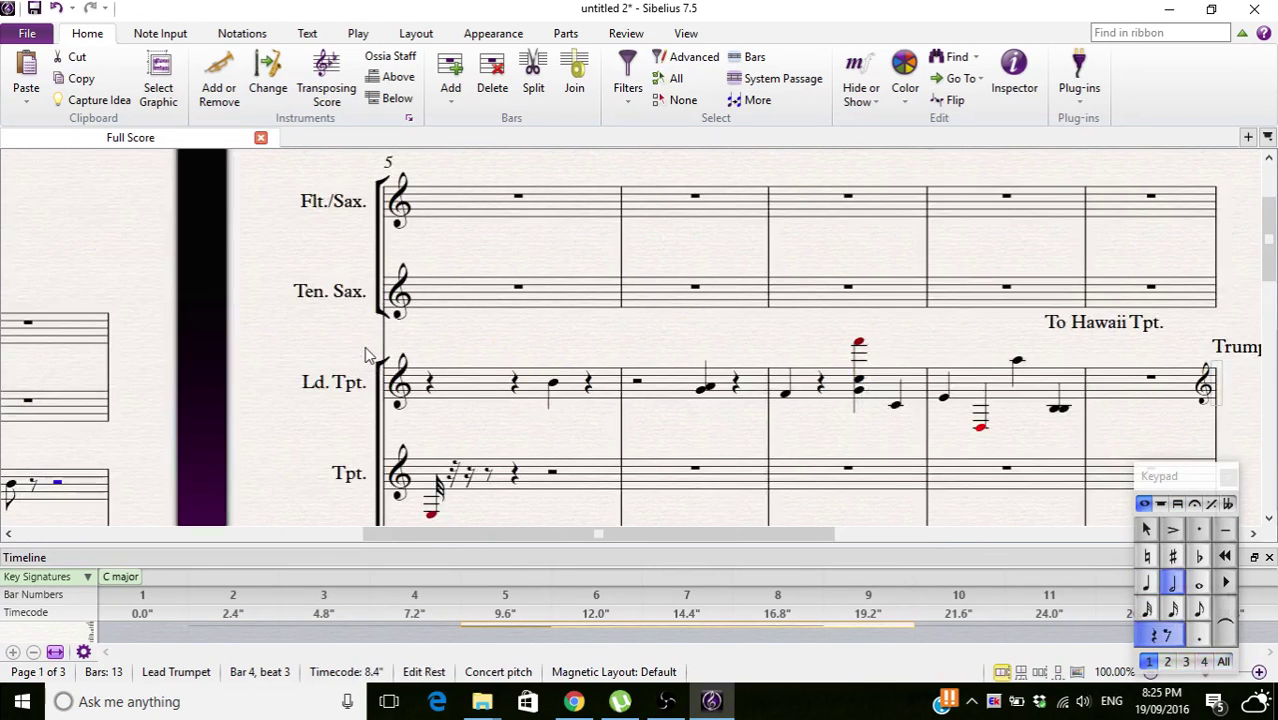
key("Delete")
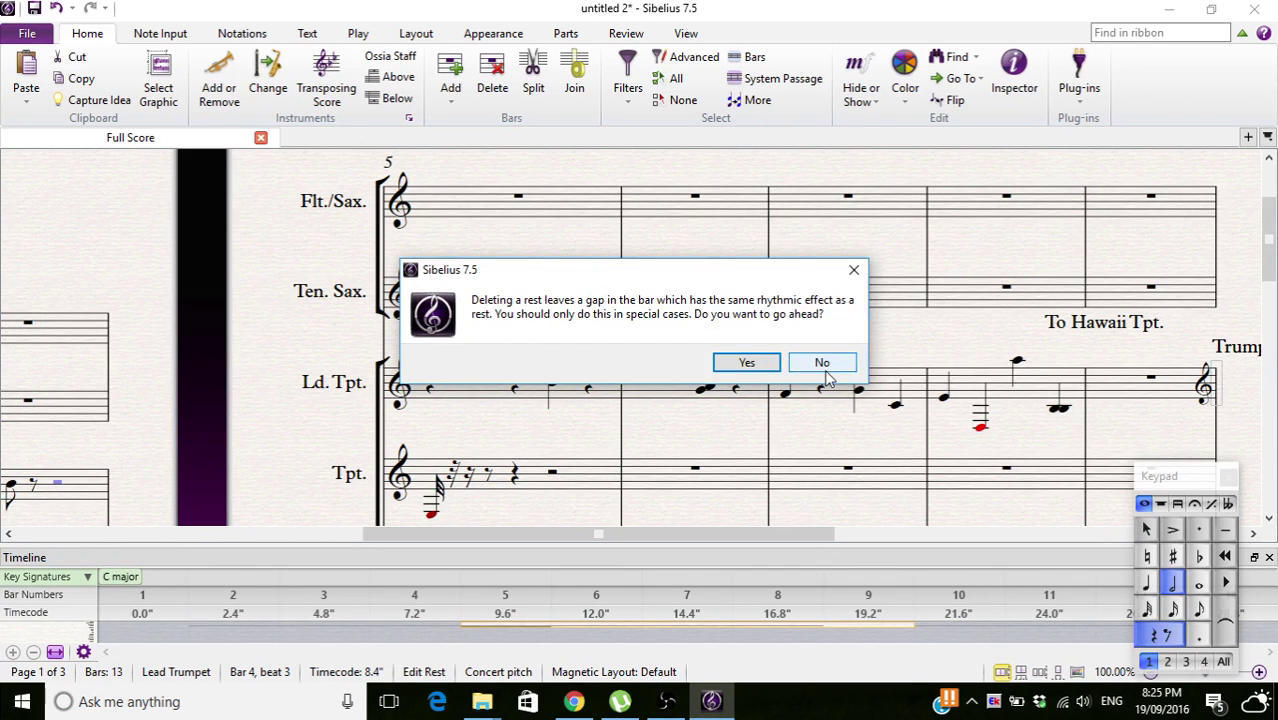
left_click(824, 368)
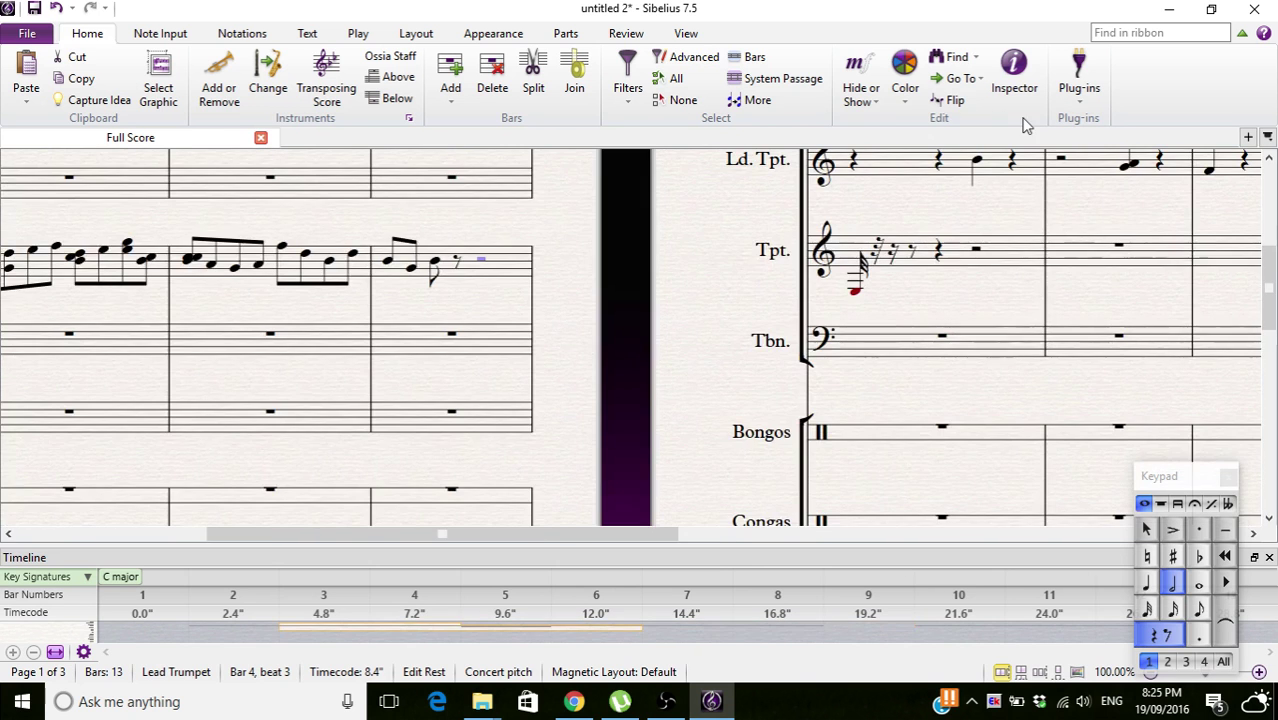
Step: Delete the Trumpet in B♭ instrument change at the end of bar 9 and the "To Hawaii Tpt." text
left_click_drag(541, 288, 181, 243)
left_click(883, 316)
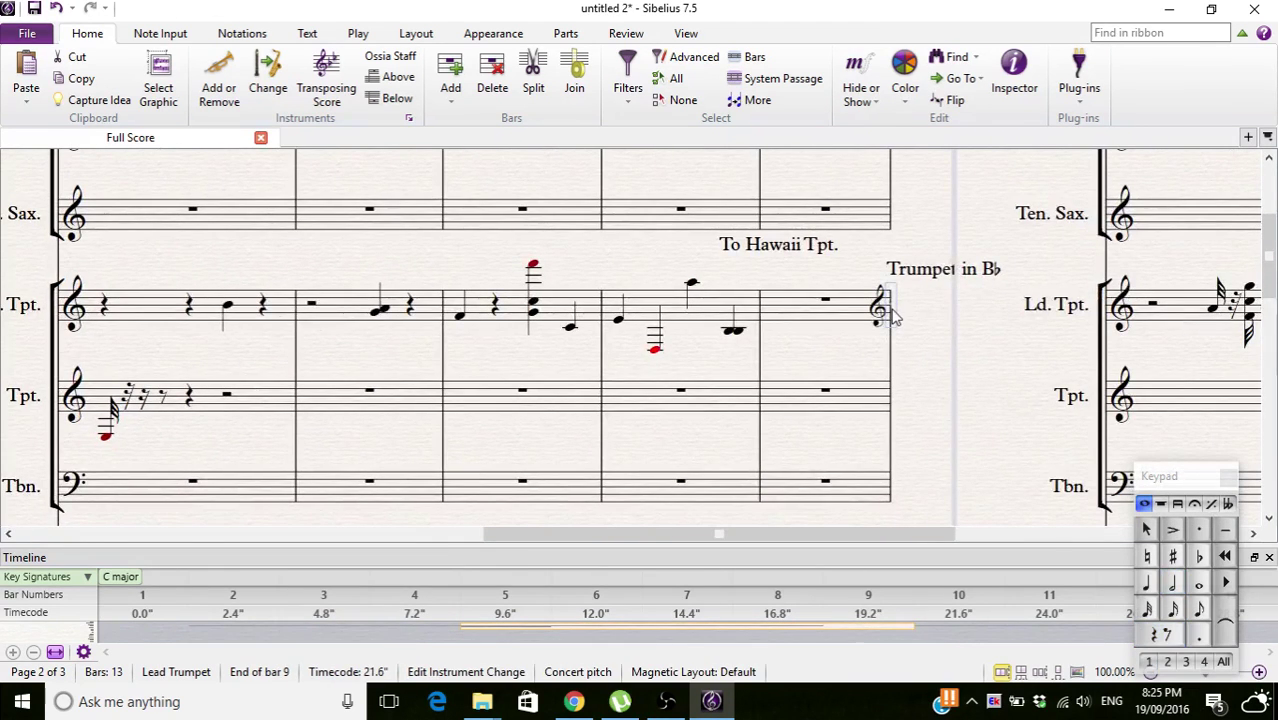
key("Delete")
key("Delete")
left_click(812, 248)
key("Delete")
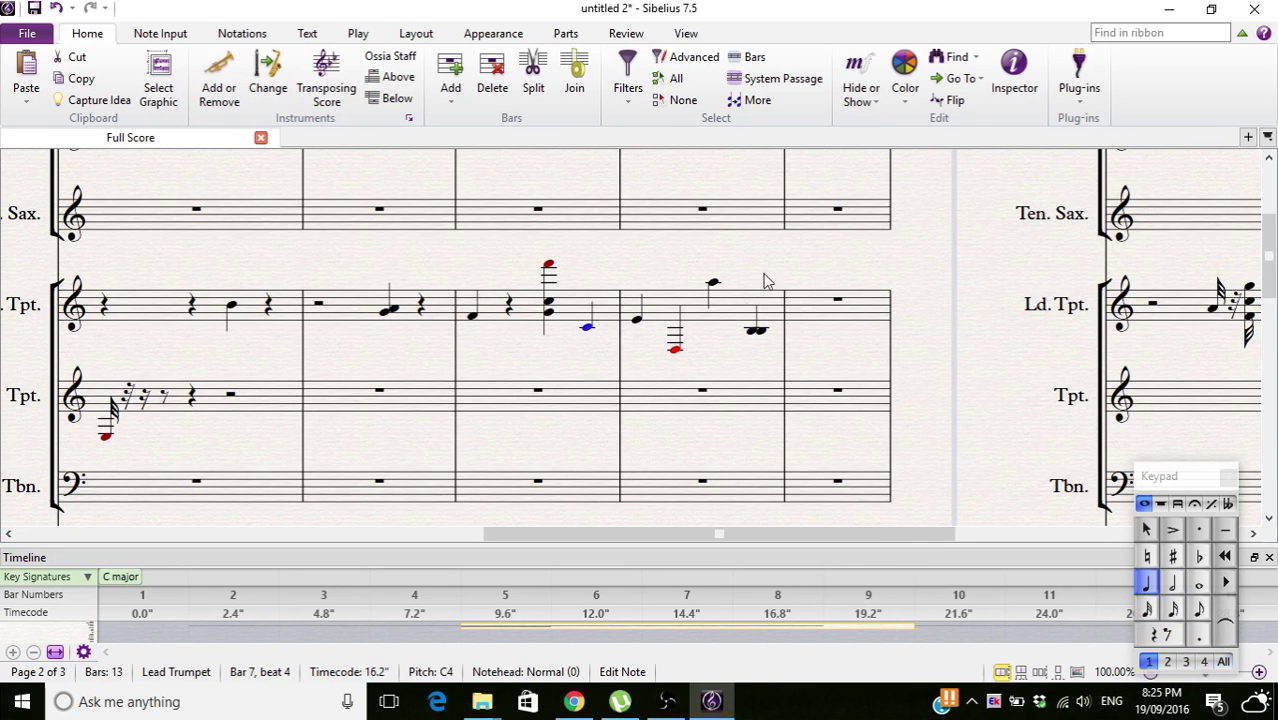
Step: Play back the score from beat 2 of bar 5 on the Lead Trumpet staff
left_click(190, 312)
left_click(190, 308)
scroll(192, 314, "down", 1)
key("p")
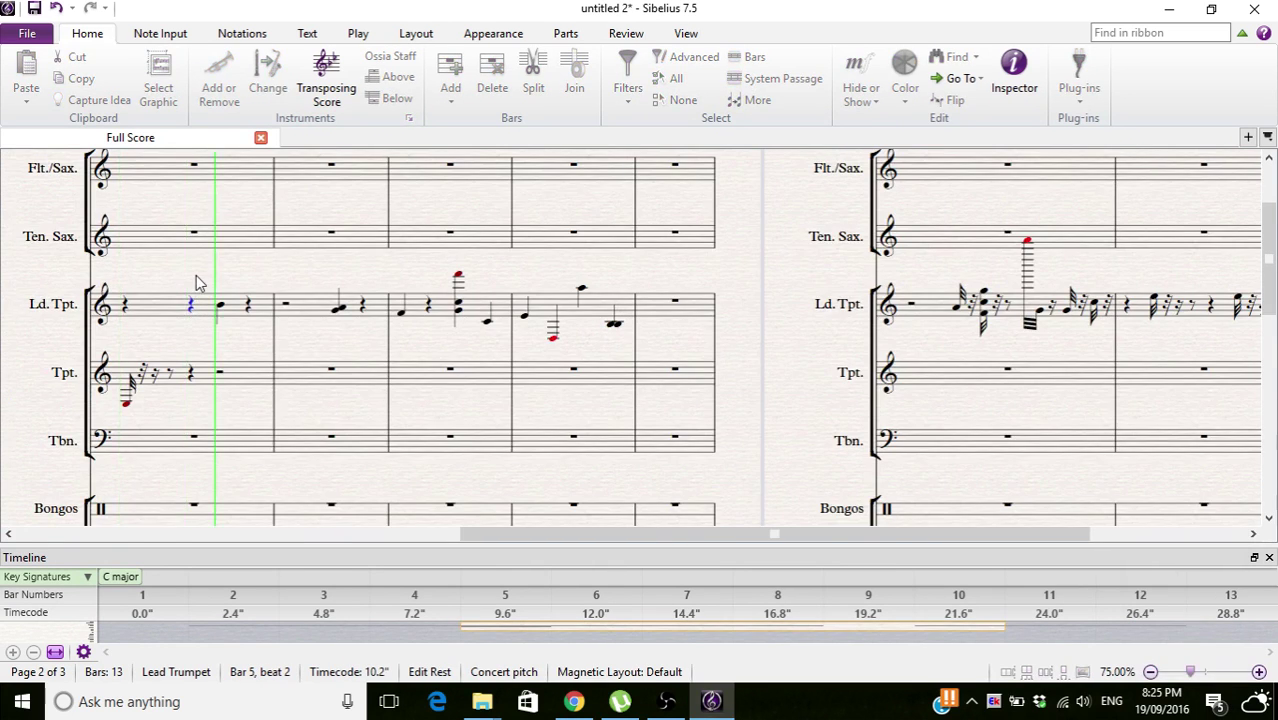